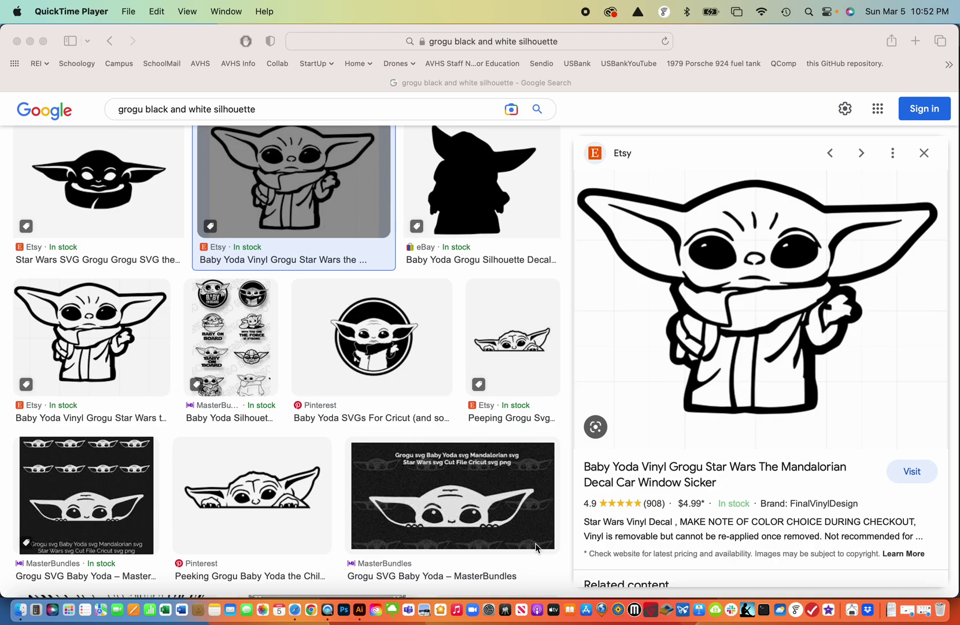
Open the Etsy listing in a background tab and save the Grogu image to the Desktop as 'grogu'.
{"action": "left_click", "coordinate": [772, 313]}
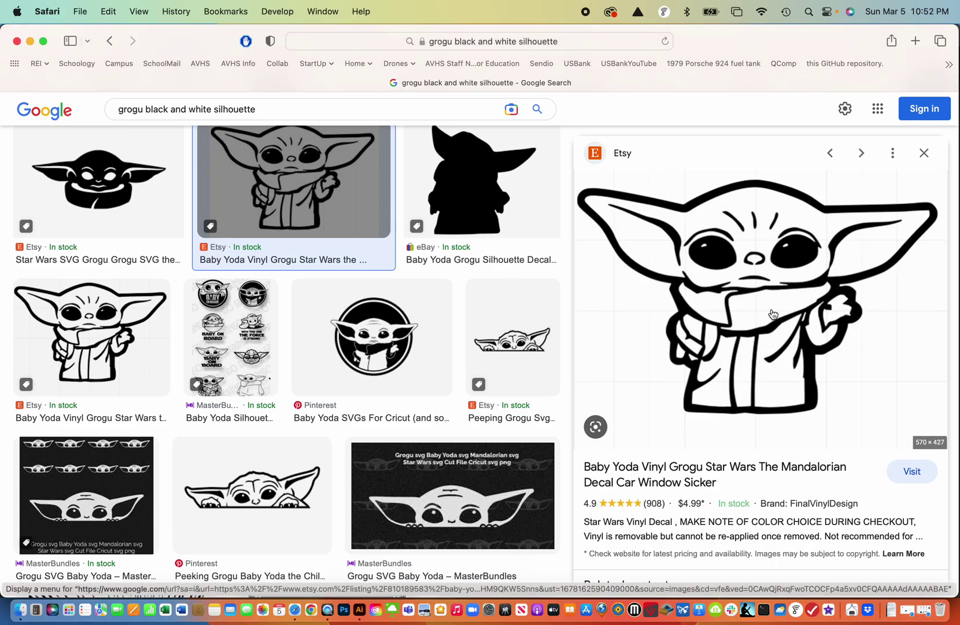
{"action": "left_click", "coordinate": [772, 313], "text": "super"}
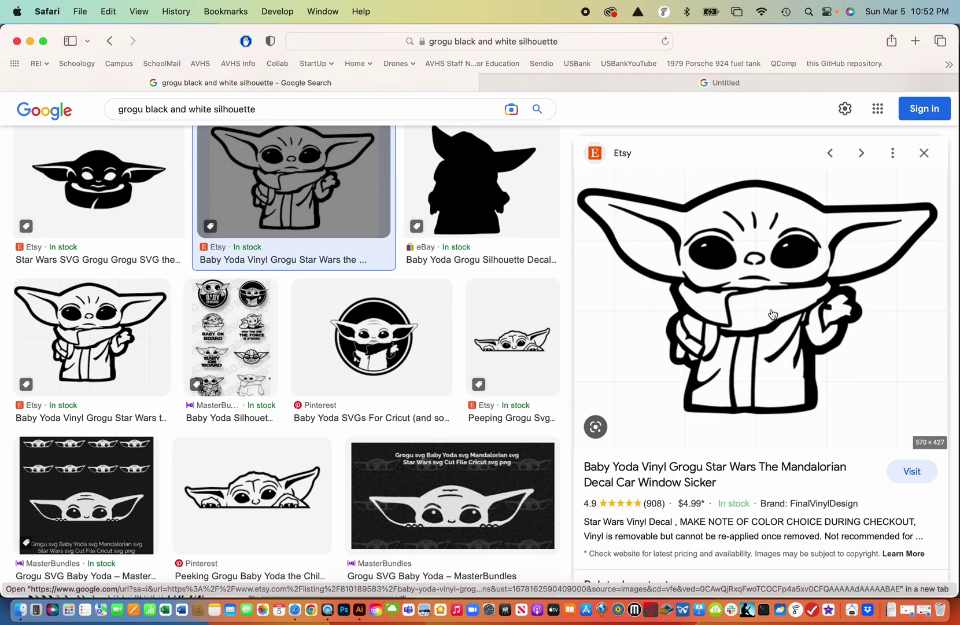
{"action": "right_click", "coordinate": [734, 288]}
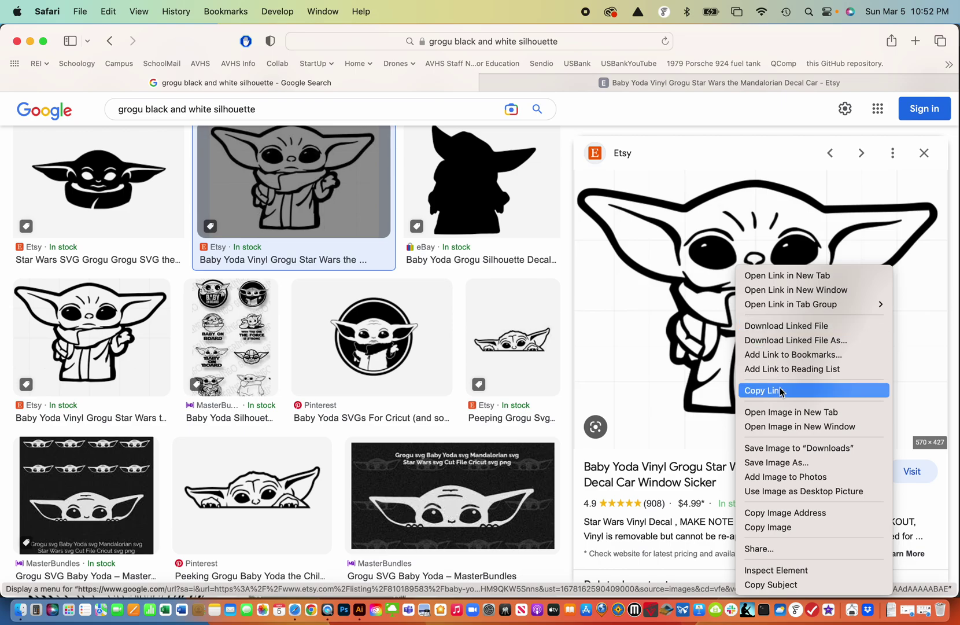
{"action": "left_click", "coordinate": [769, 462]}
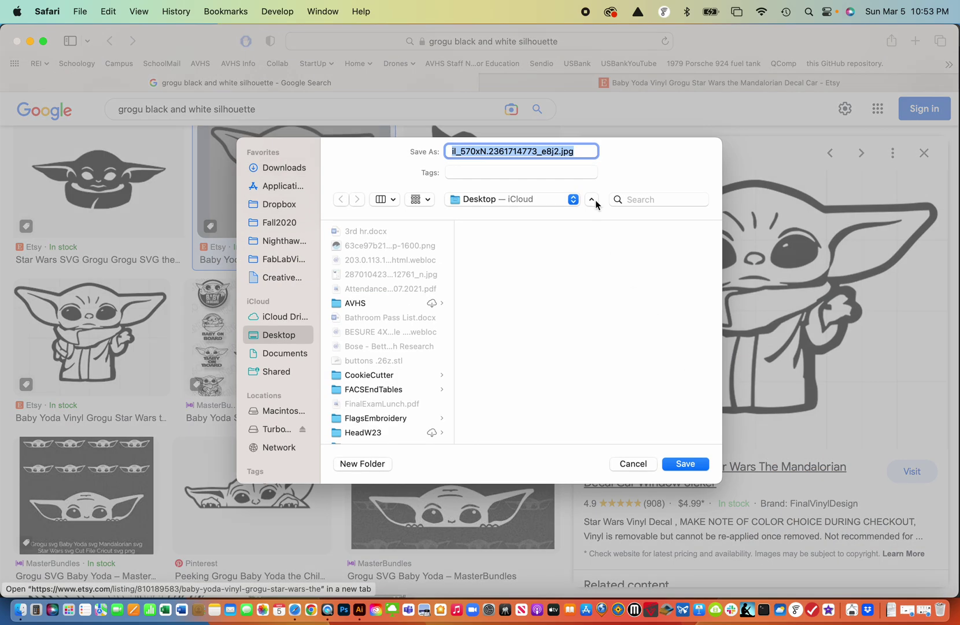
{"action": "type", "text": "grogu"}
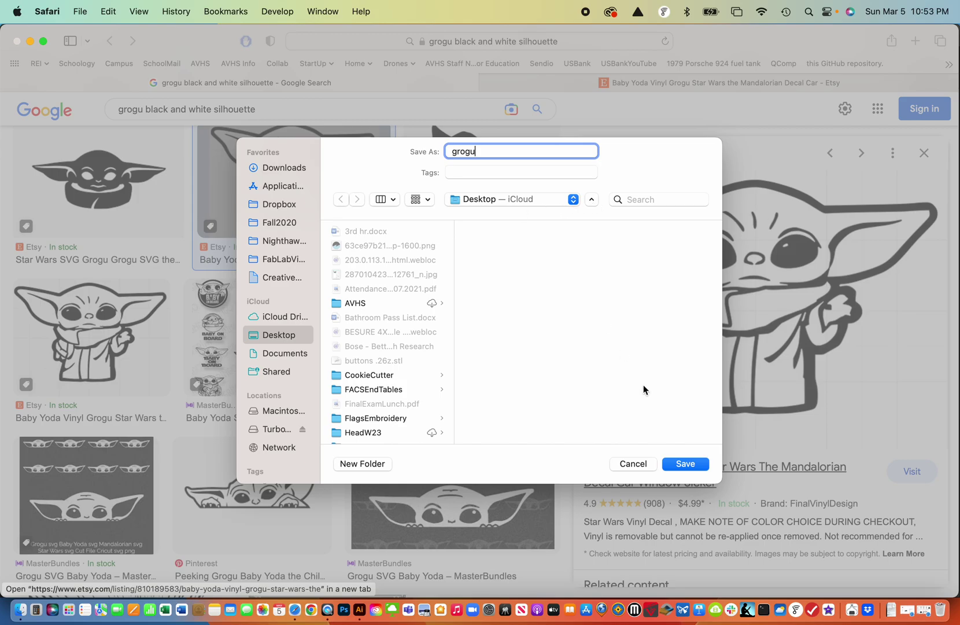
{"action": "left_click", "coordinate": [683, 467]}
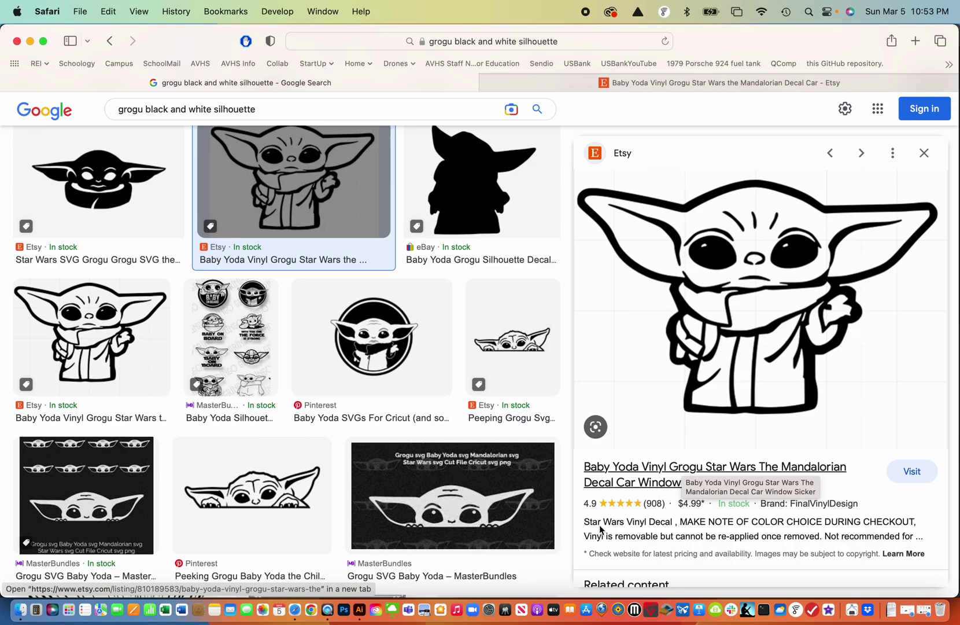
Create a new 6 × 6 in Print preset document in Illustrator.
{"action": "left_click", "coordinate": [360, 616]}
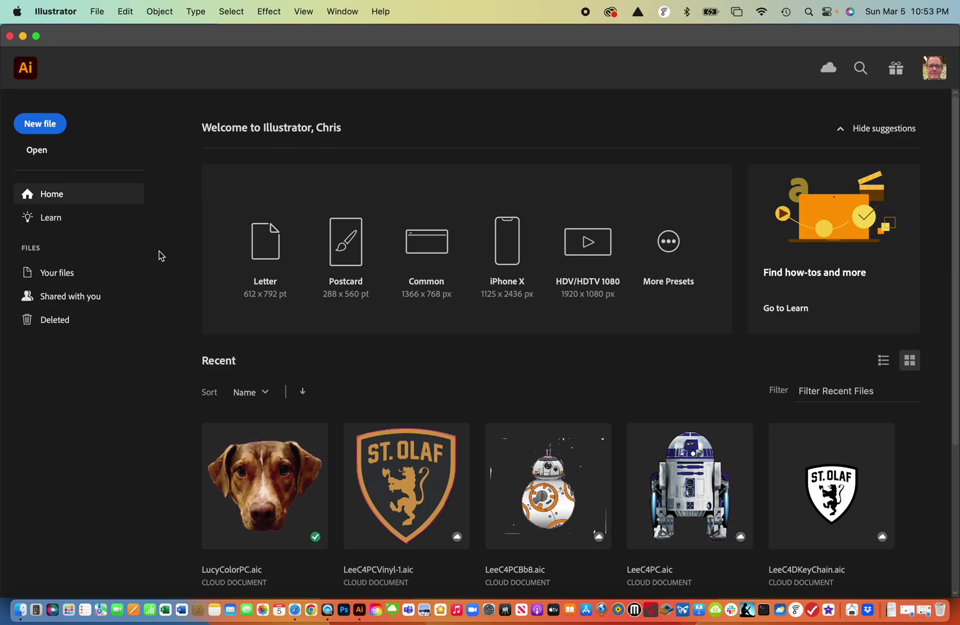
{"action": "left_click", "coordinate": [56, 124]}
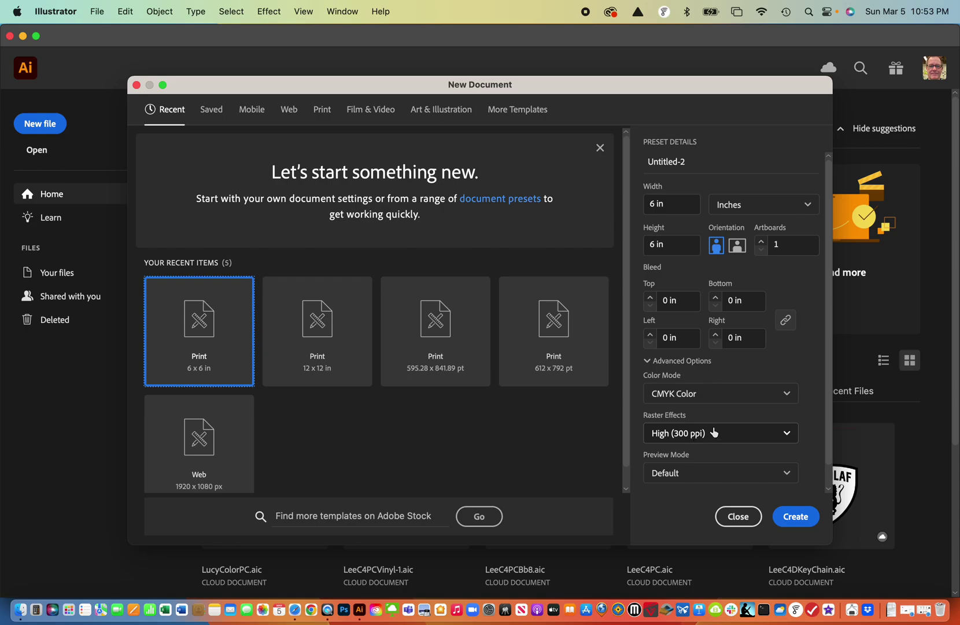
{"action": "left_click", "coordinate": [796, 516]}
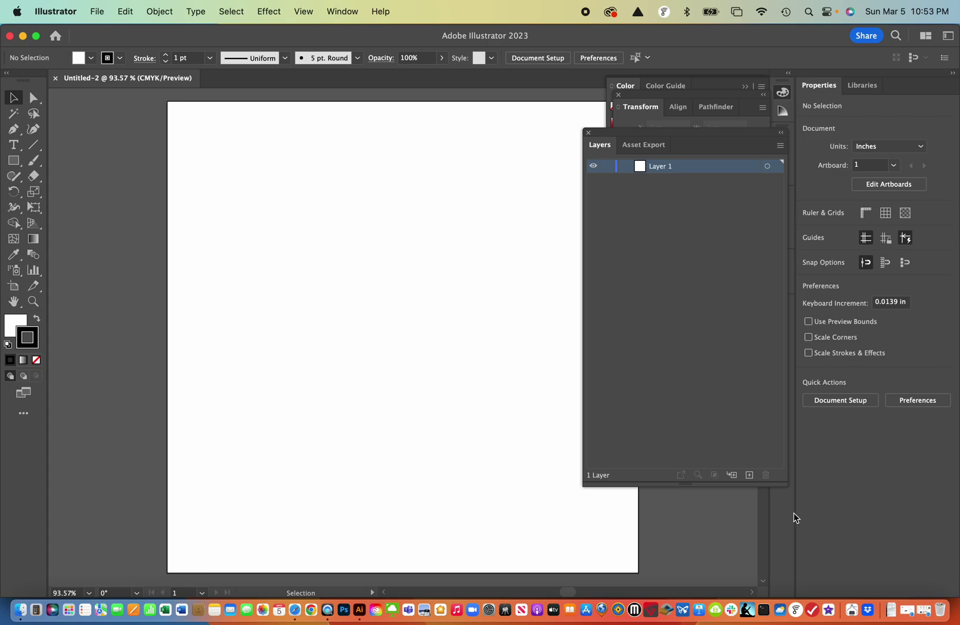
Turn on rulers and the grid, and move the Layers panel lower down.
{"action": "key", "text": "super+r"}
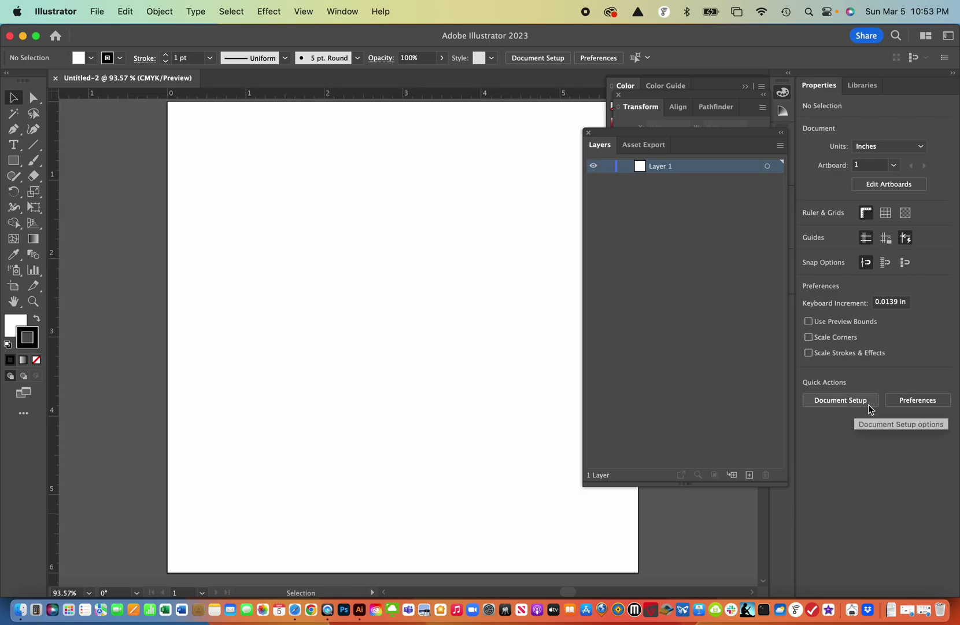
{"action": "key", "text": "super+apostrophe"}
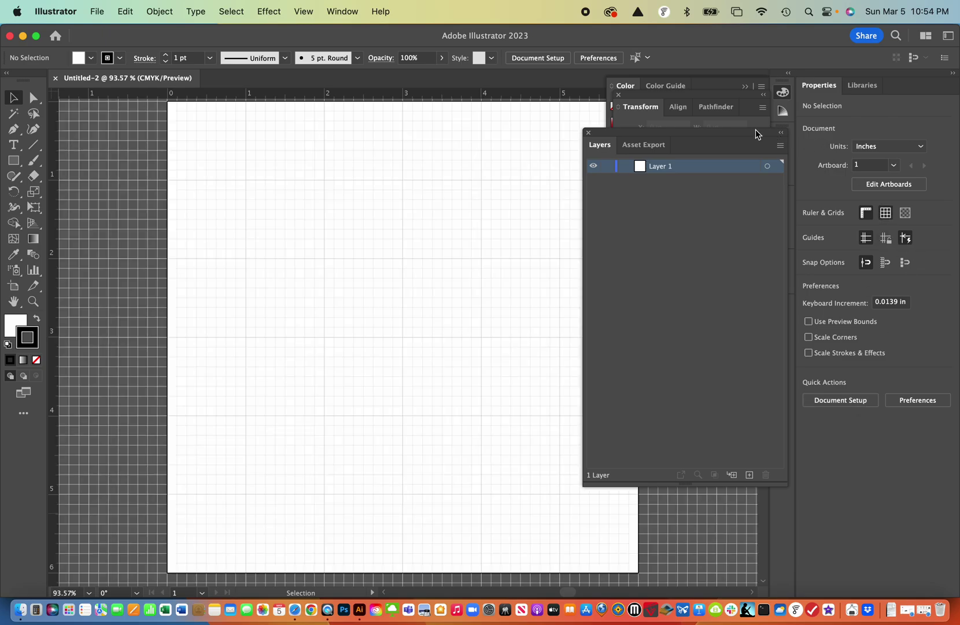
{"action": "left_click", "coordinate": [744, 137]}
{"action": "left_click_drag", "start_coordinate": [743, 137], "coordinate": [734, 209]}
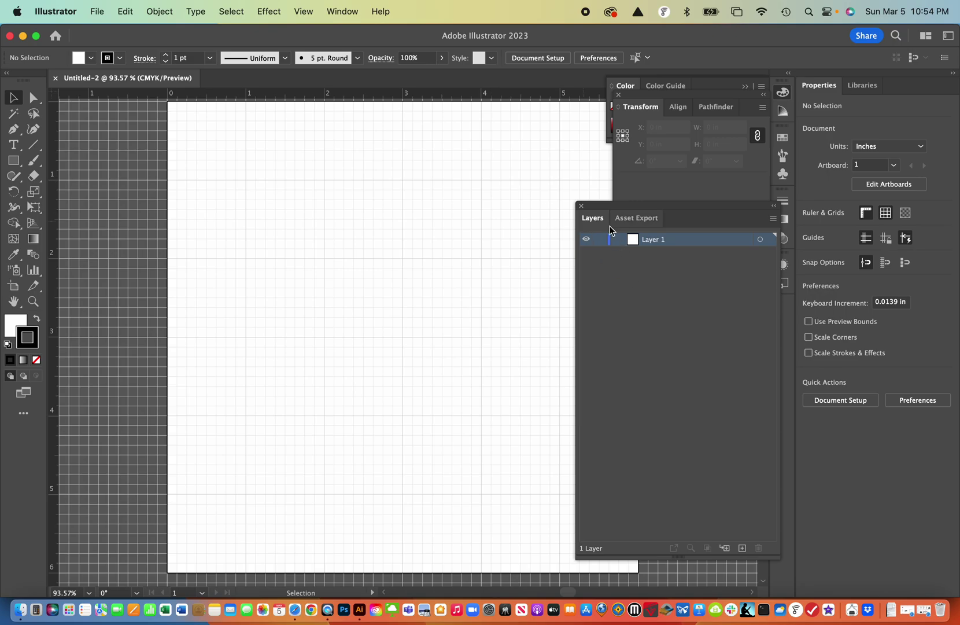
Browse the Window menu's panel list without changing anything.
{"action": "left_click", "coordinate": [344, 11]}
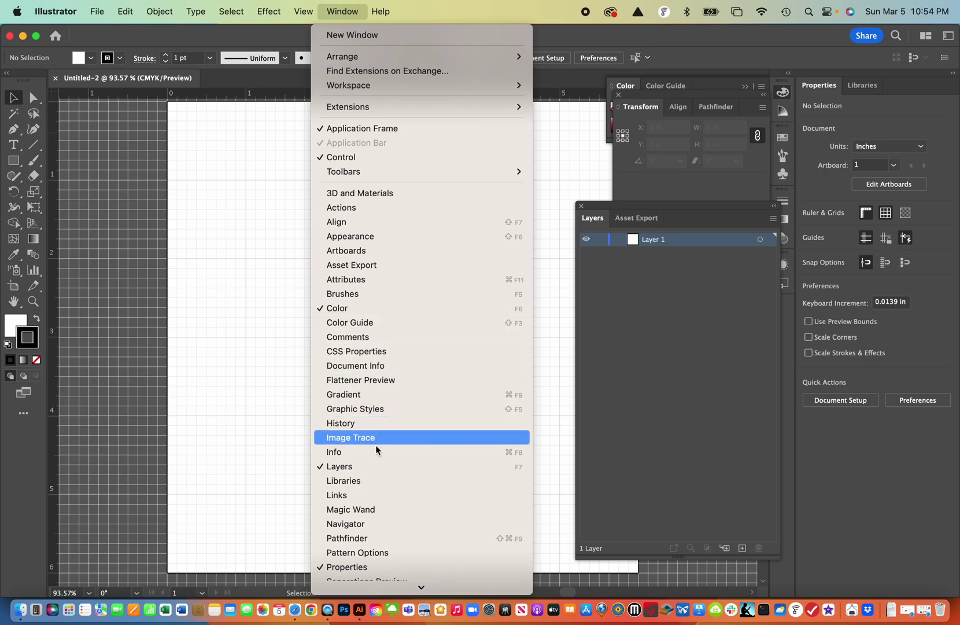
{"action": "left_click", "coordinate": [612, 433]}
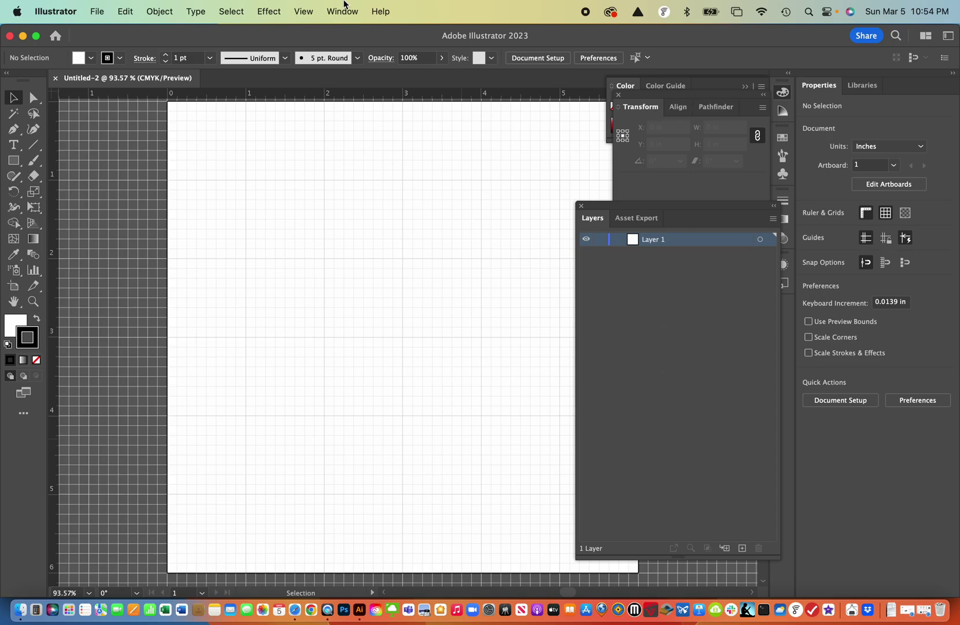
{"action": "left_click", "coordinate": [336, 10]}
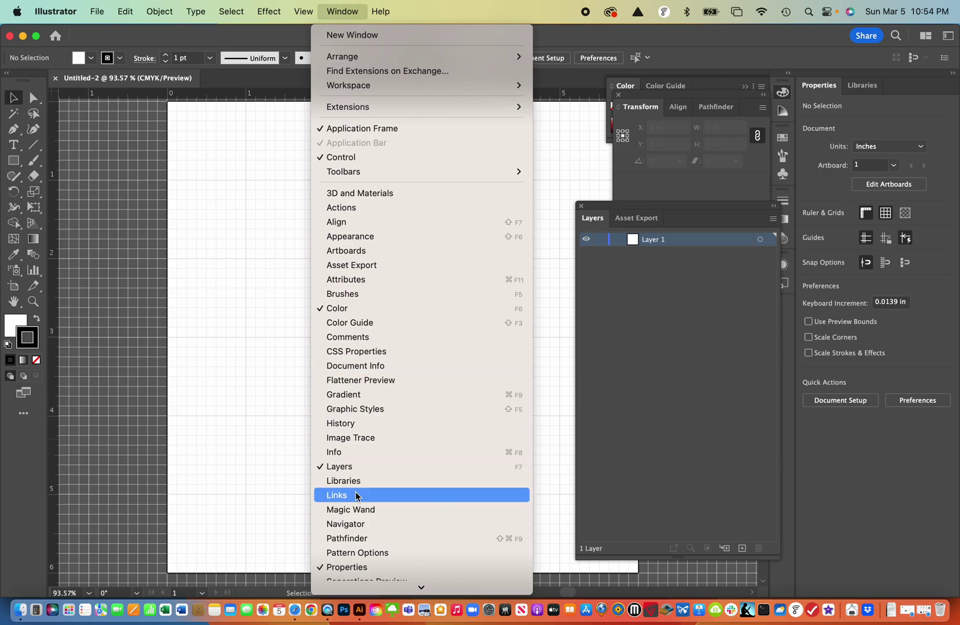
{"action": "scroll", "coordinate": [350, 497], "scroll_direction": "down", "scroll_amount": 5}
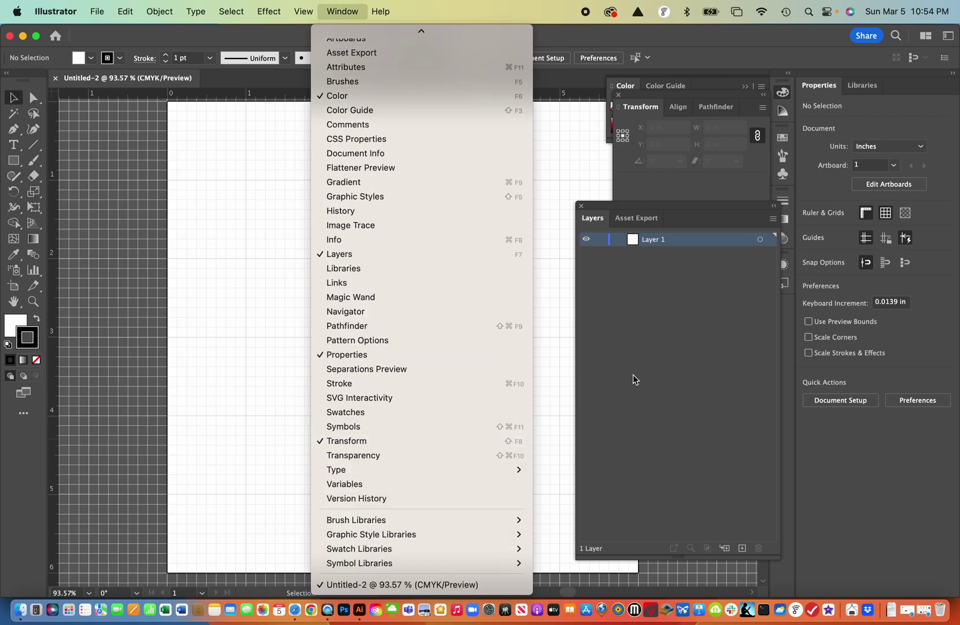
{"action": "left_click", "coordinate": [683, 357]}
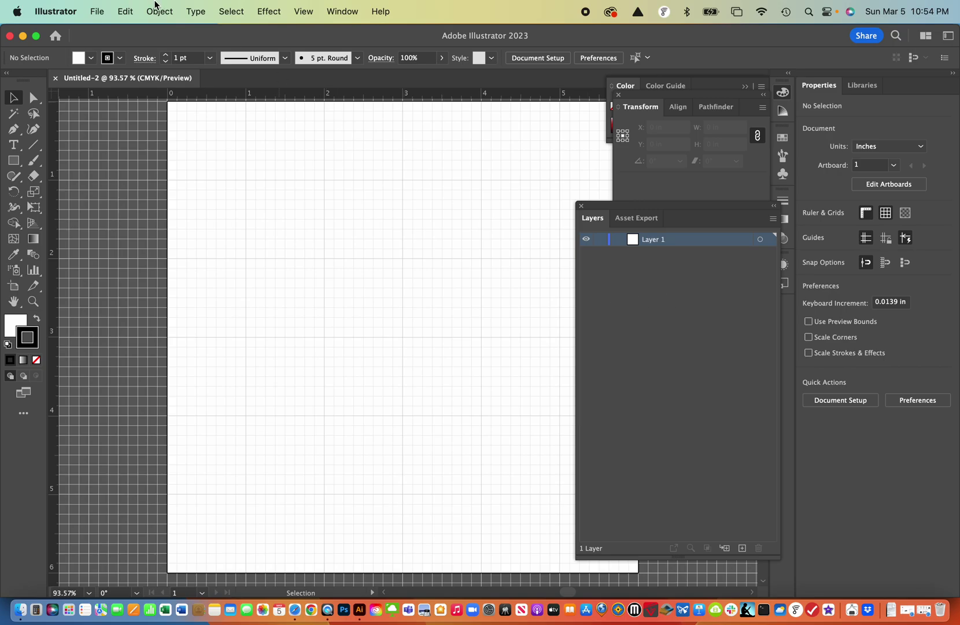
Place grogu.webp on the artboard and shift it up and left over the page.
{"action": "left_click", "coordinate": [150, 11]}
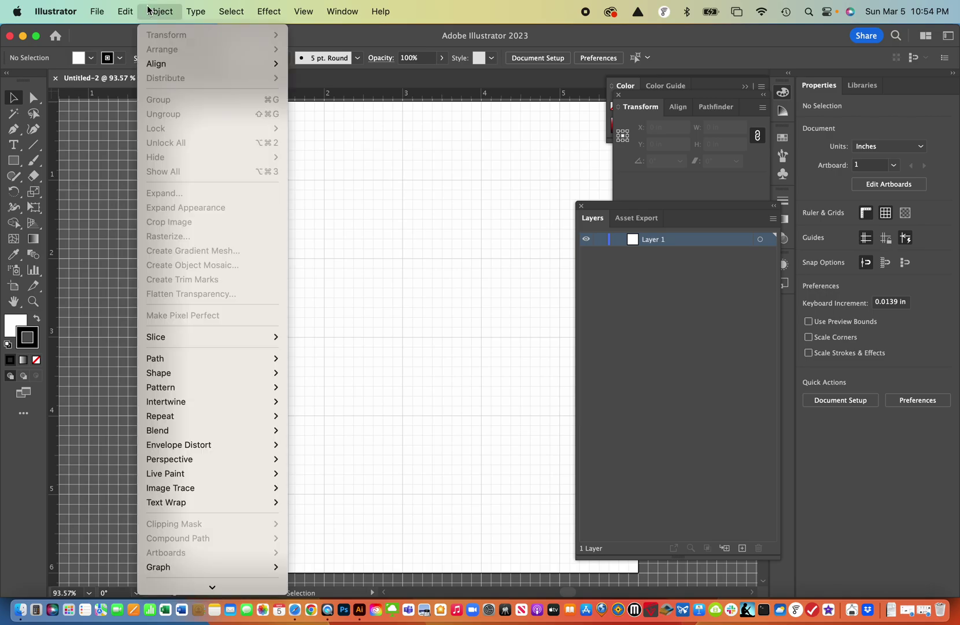
{"action": "mouse_move", "coordinate": [108, 7]}
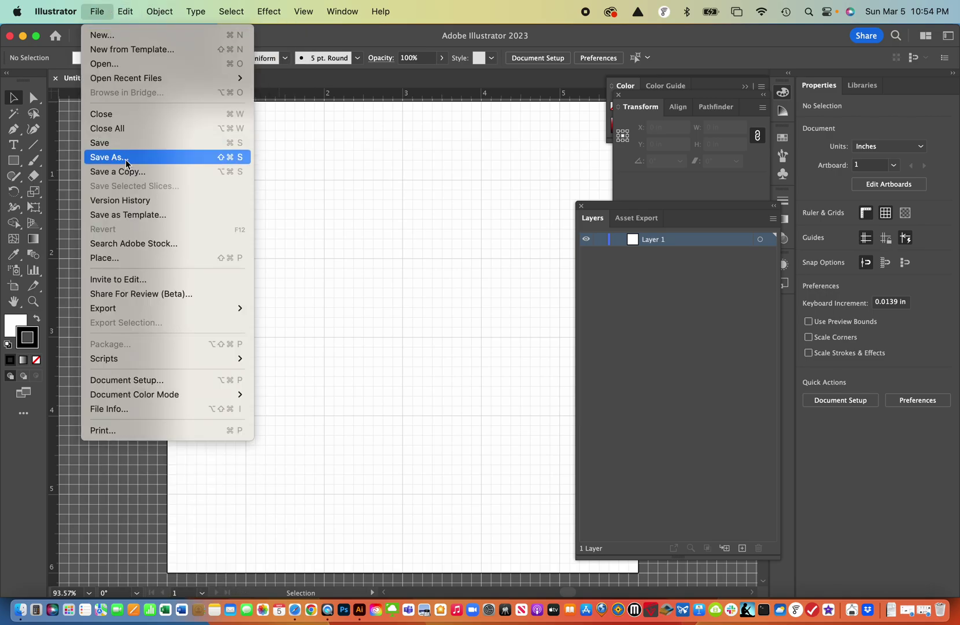
{"action": "left_click", "coordinate": [120, 259]}
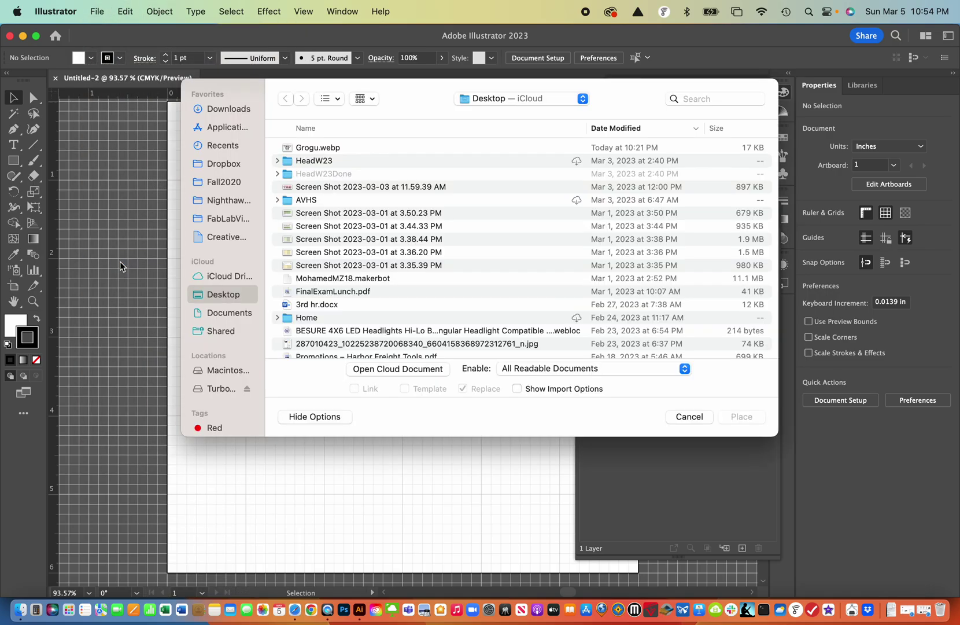
{"action": "left_click", "coordinate": [335, 154]}
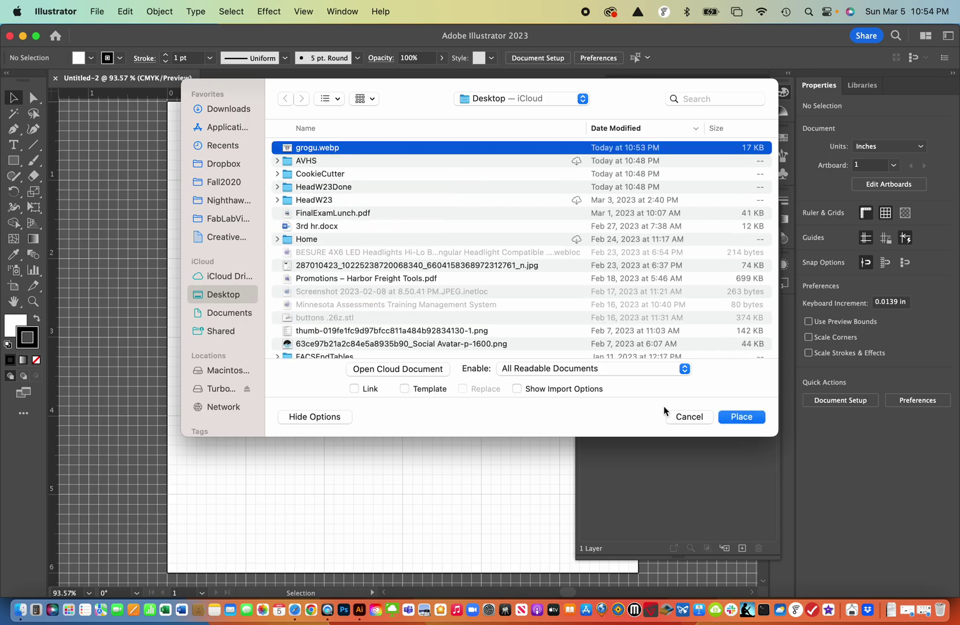
{"action": "left_click", "coordinate": [729, 417]}
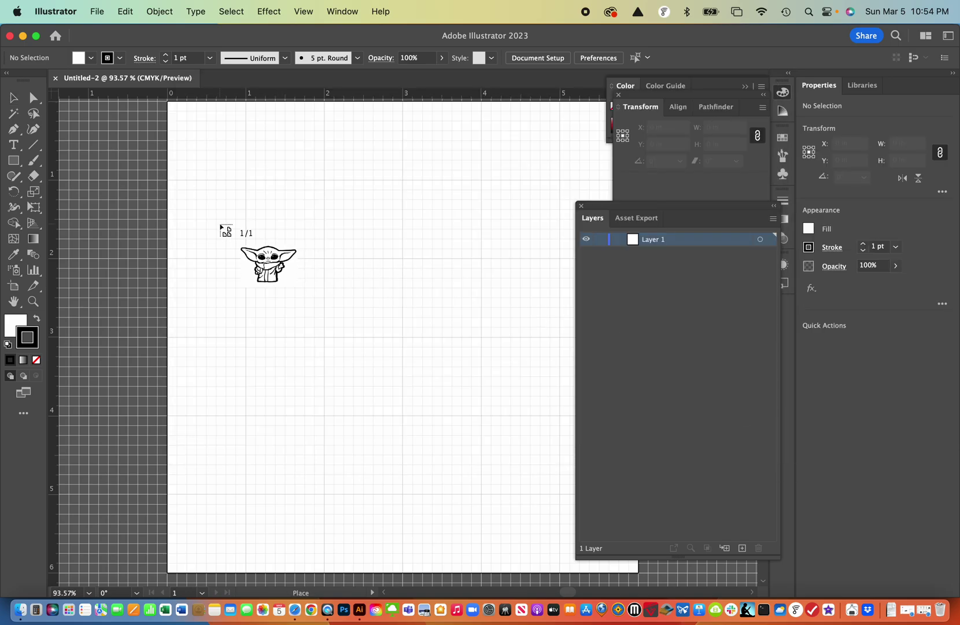
{"action": "left_click", "coordinate": [221, 225]}
{"action": "left_click_drag", "start_coordinate": [455, 288], "coordinate": [301, 174]}
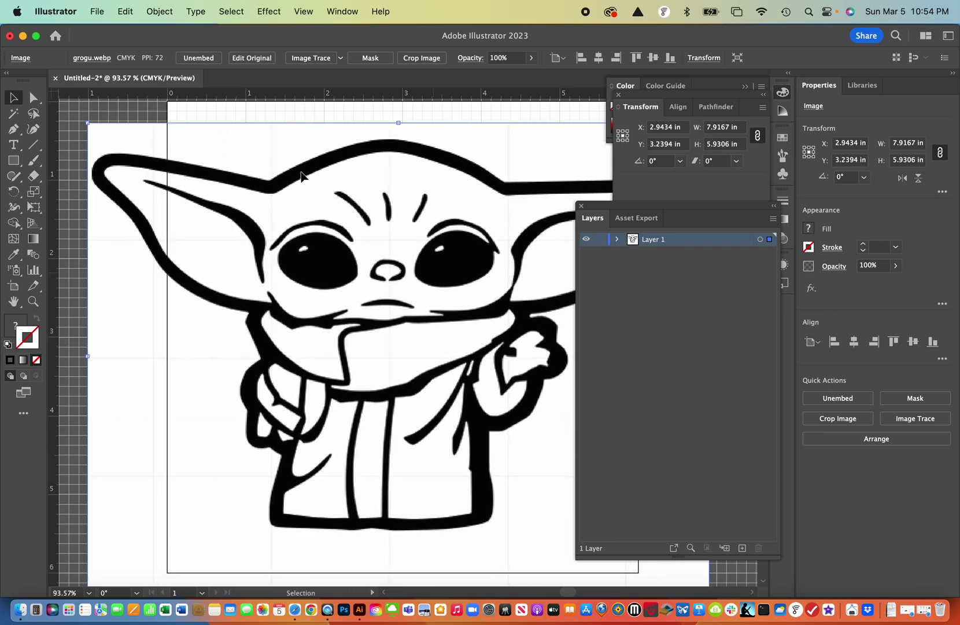
Image Trace the Grogu picture with the [Default] preset and expand it into paths.
{"action": "left_click", "coordinate": [342, 58]}
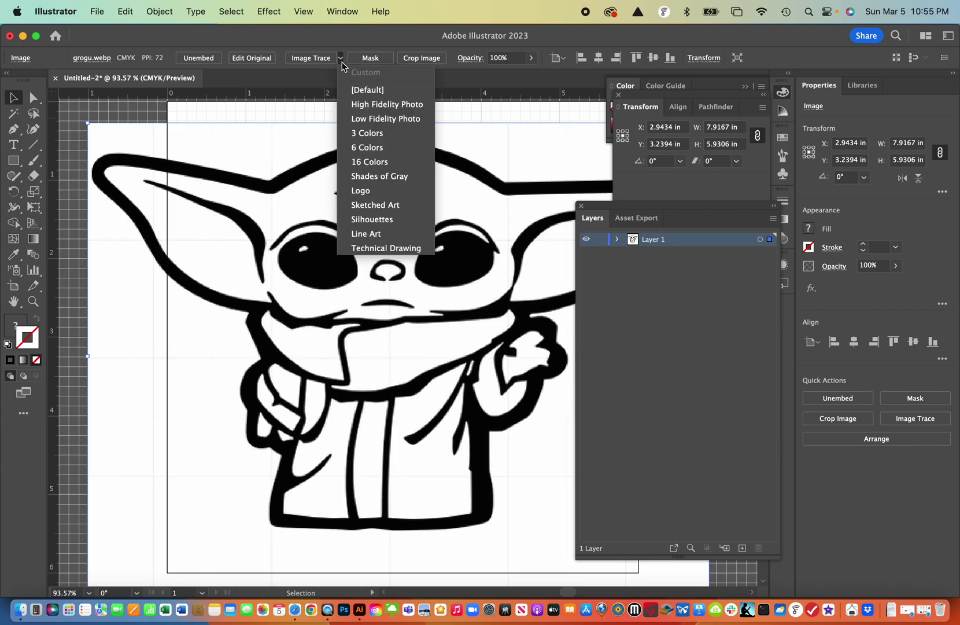
{"action": "left_click", "coordinate": [359, 91]}
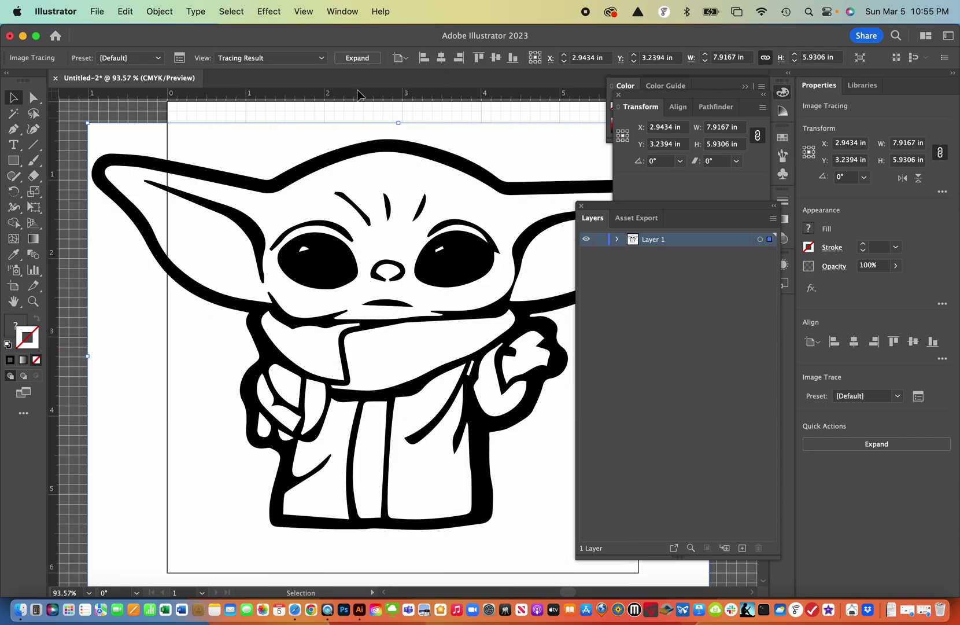
{"action": "left_click", "coordinate": [619, 240]}
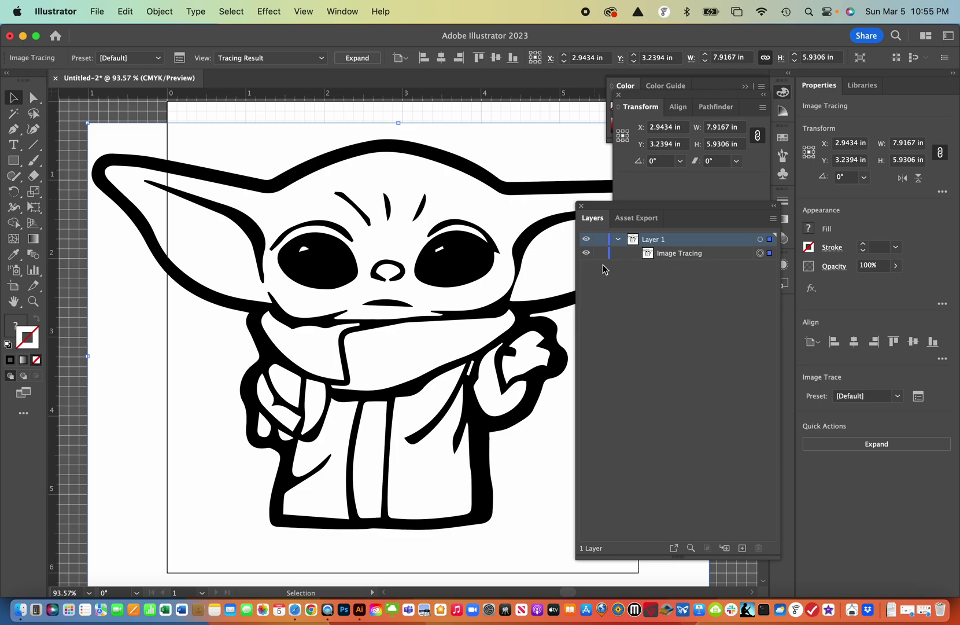
{"action": "left_click", "coordinate": [364, 59]}
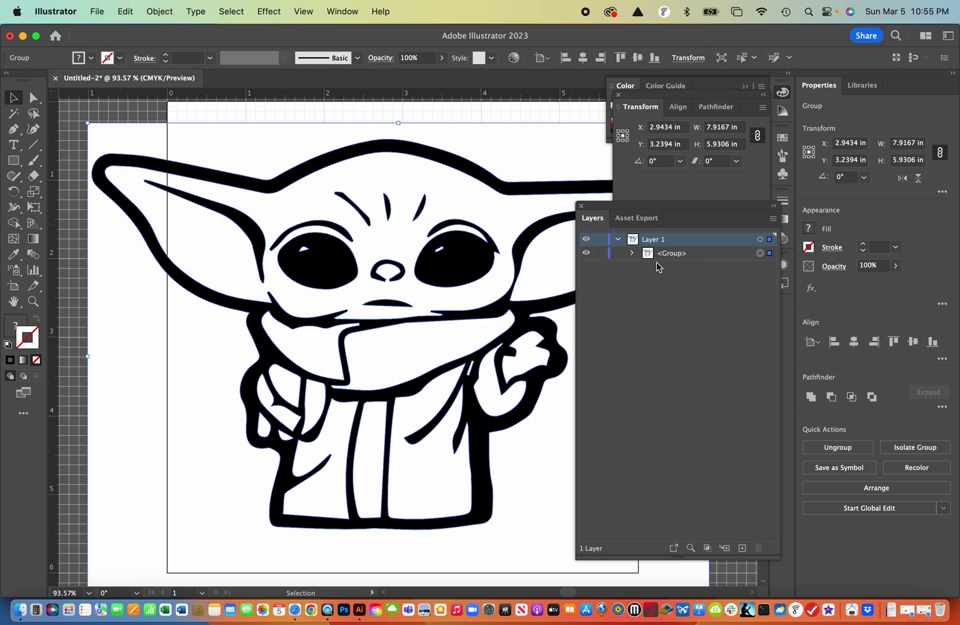
Isolate the traced group and delete the large white background shape.
{"action": "left_click", "coordinate": [632, 253]}
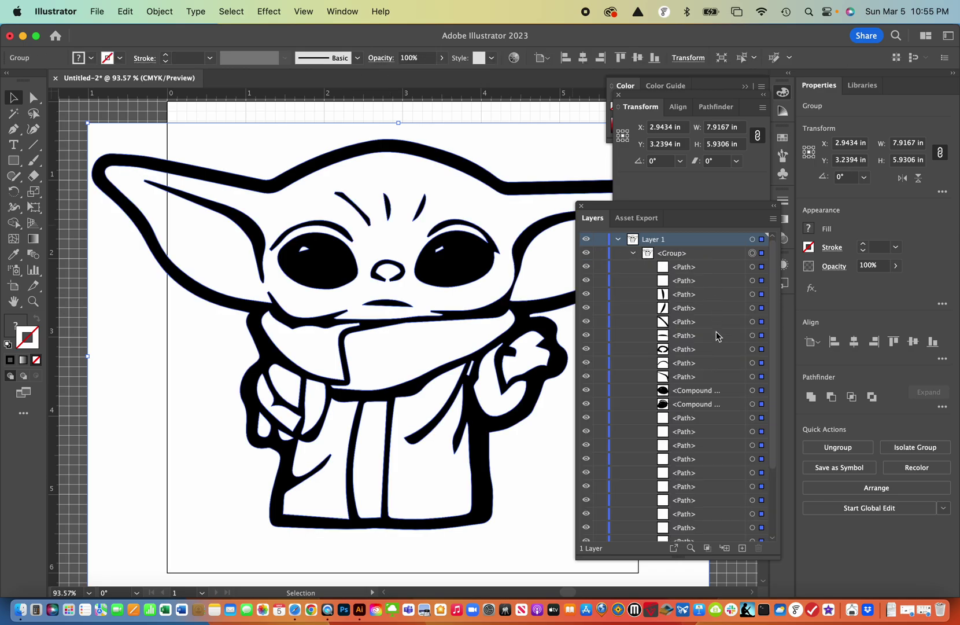
{"action": "scroll", "coordinate": [716, 335], "scroll_direction": "down", "scroll_amount": 5}
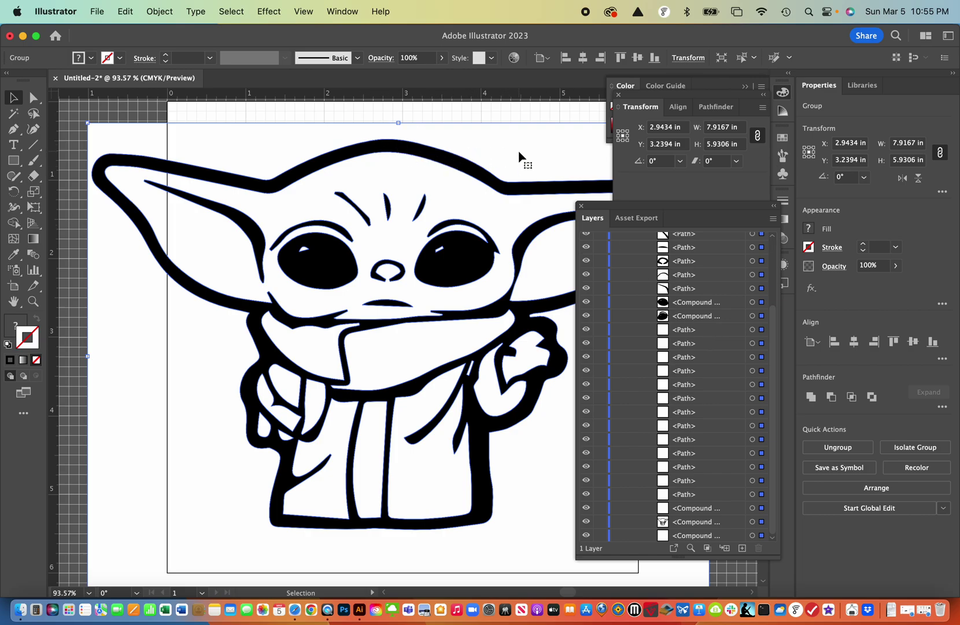
{"action": "key", "text": "a"}
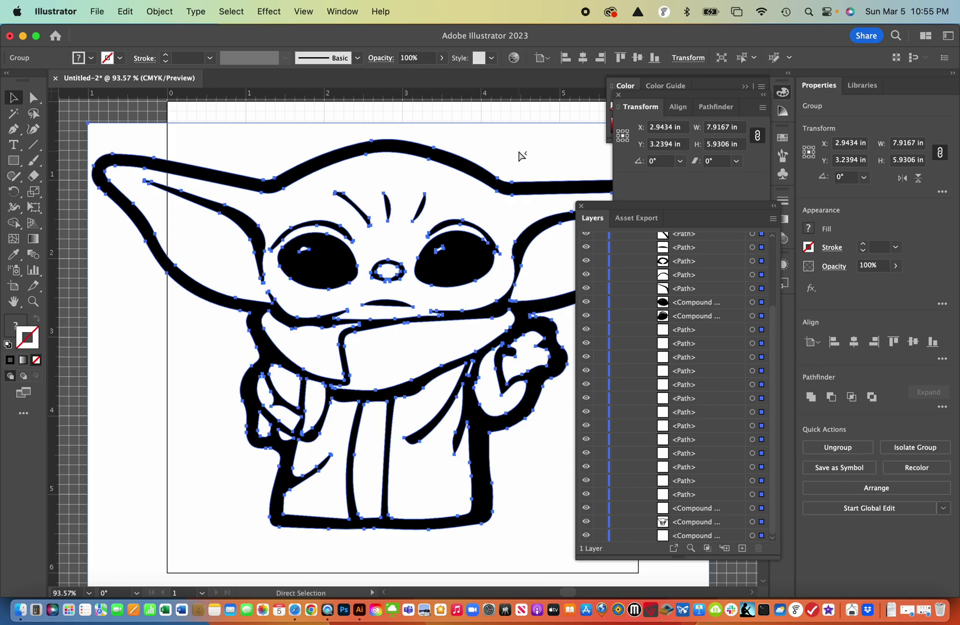
{"action": "key", "text": "v"}
{"action": "right_click", "coordinate": [519, 155]}
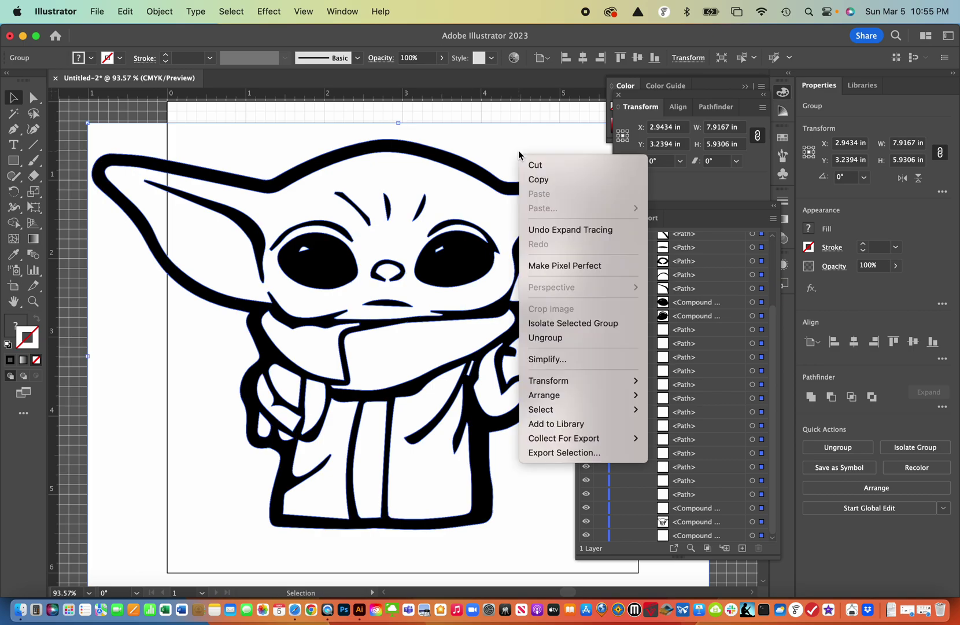
{"action": "left_click", "coordinate": [552, 320]}
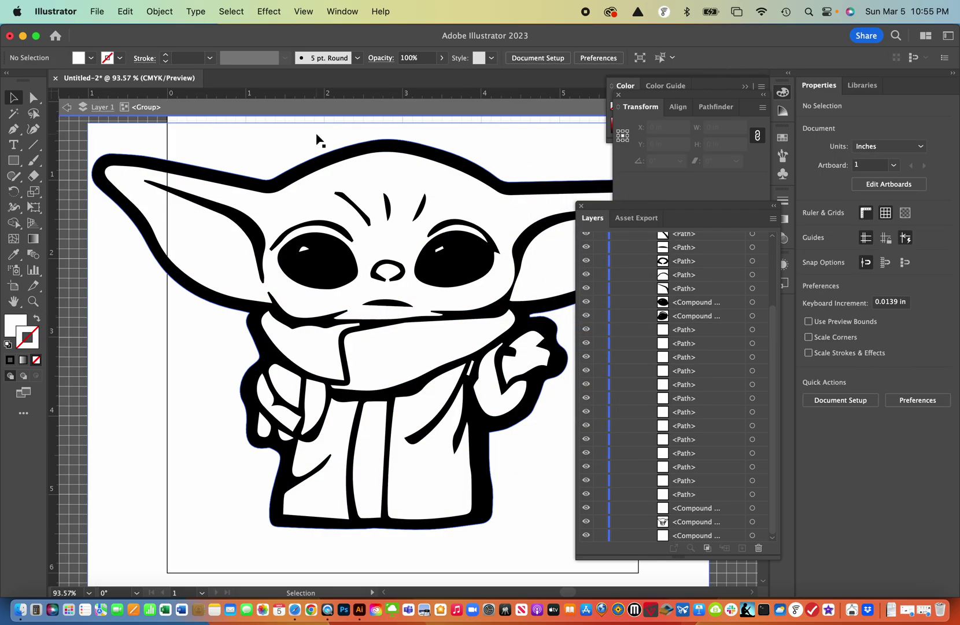
{"action": "left_click", "coordinate": [538, 144]}
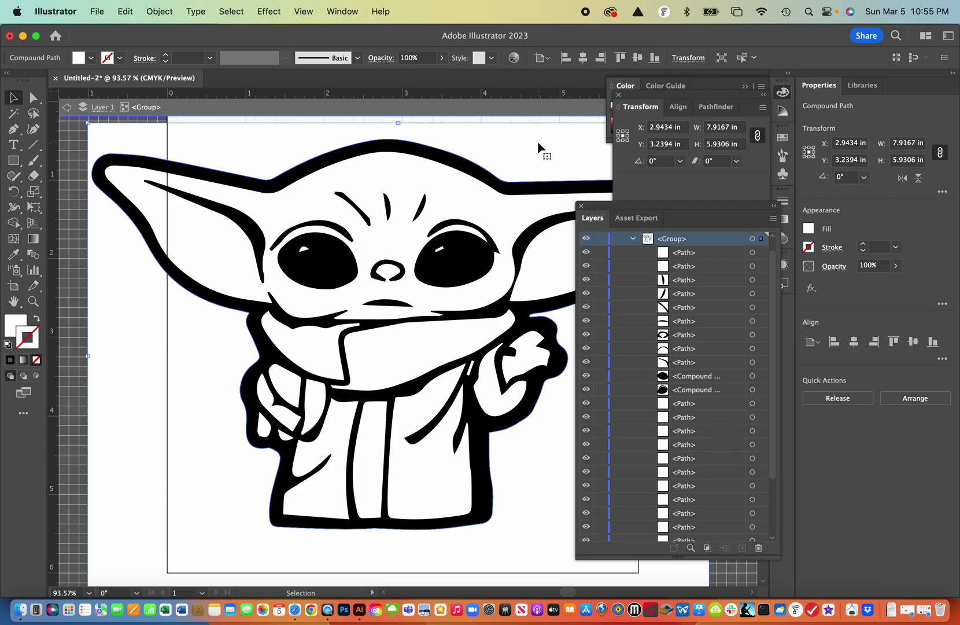
{"action": "key", "text": "Delete"}
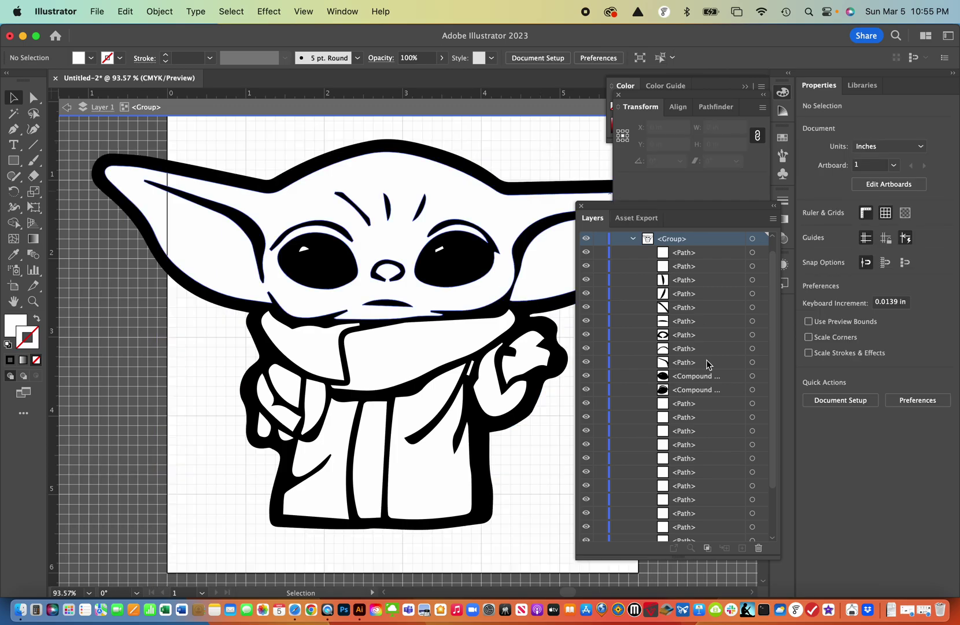
Hide the eye, nose and face detail paths, then exit isolation mode.
{"action": "scroll", "coordinate": [709, 364], "scroll_direction": "down", "scroll_amount": 2}
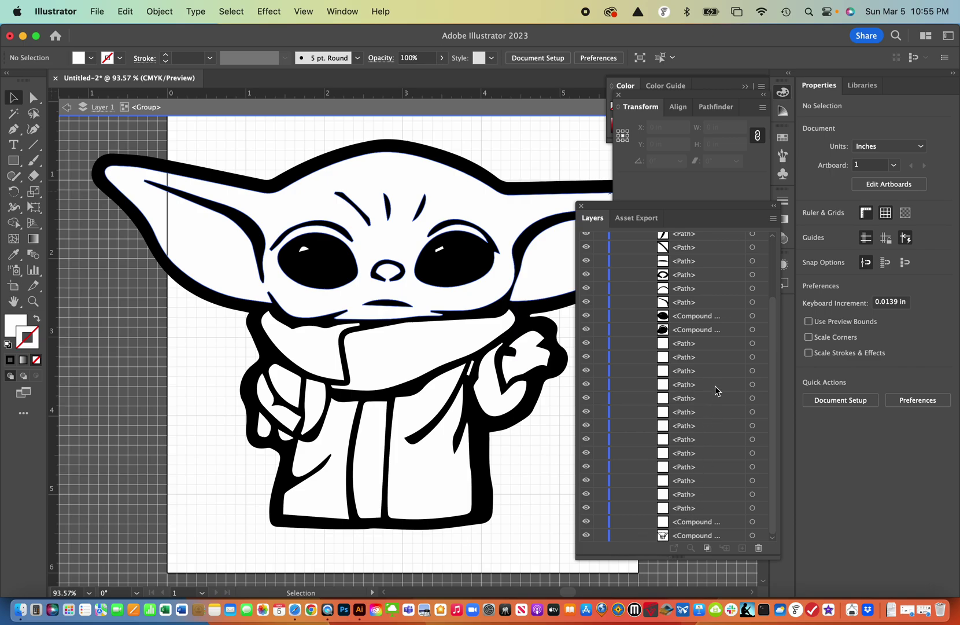
{"action": "scroll", "coordinate": [715, 390], "scroll_direction": "up", "scroll_amount": 3}
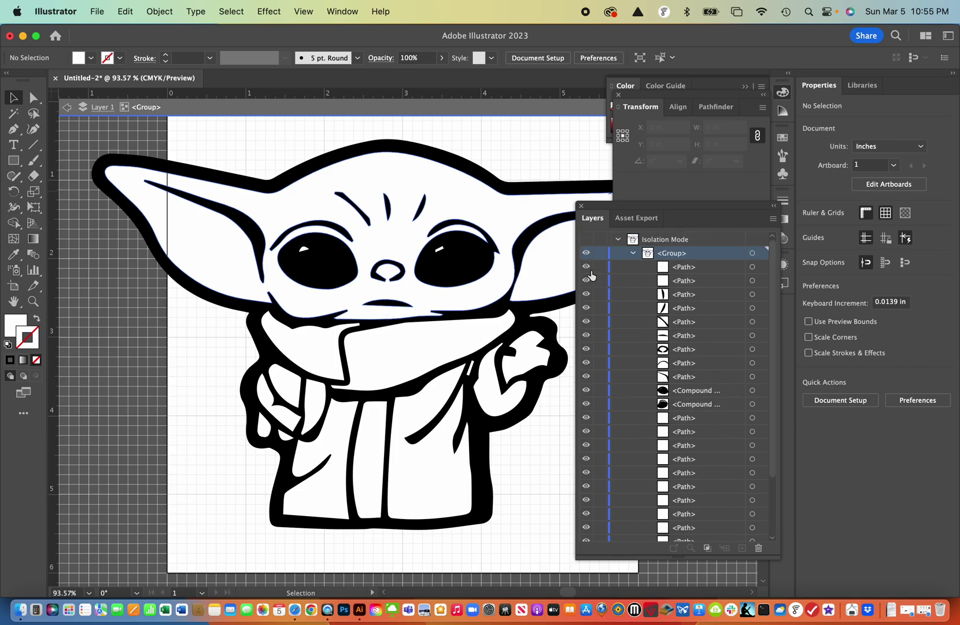
{"action": "left_click_drag", "start_coordinate": [586, 266], "coordinate": [590, 433]}
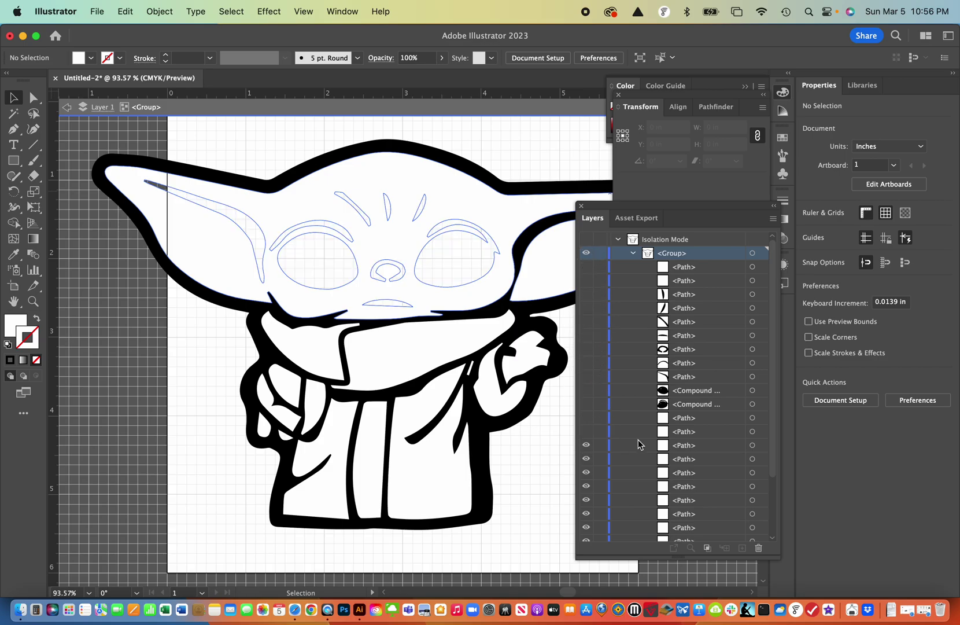
{"action": "scroll", "coordinate": [639, 445], "scroll_direction": "down", "scroll_amount": 3}
{"action": "left_click_drag", "start_coordinate": [588, 369], "coordinate": [585, 523]}
{"action": "left_click", "coordinate": [753, 536]}
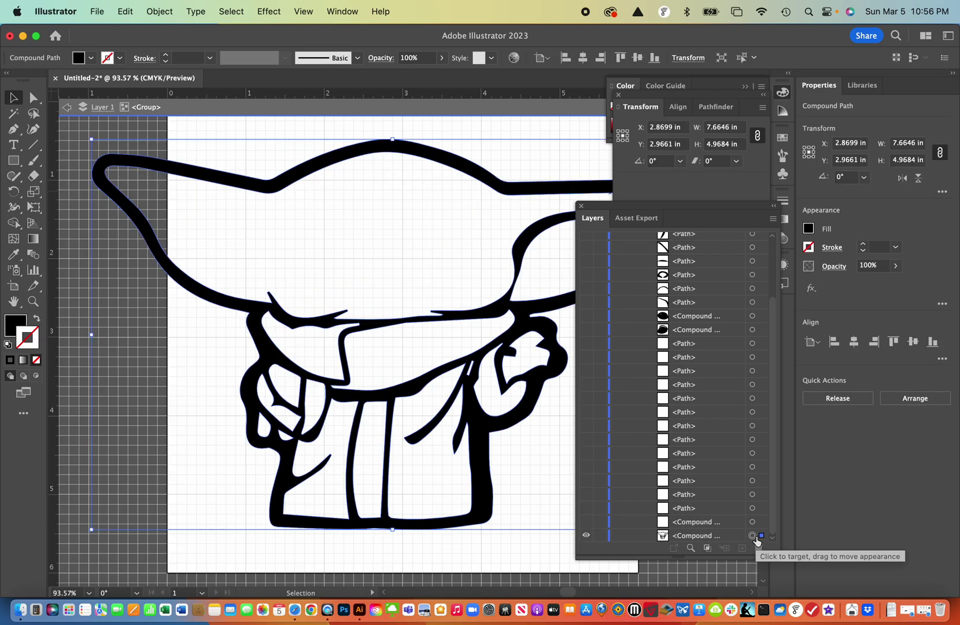
{"action": "left_click", "coordinate": [416, 244]}
{"action": "right_click", "coordinate": [416, 247]}
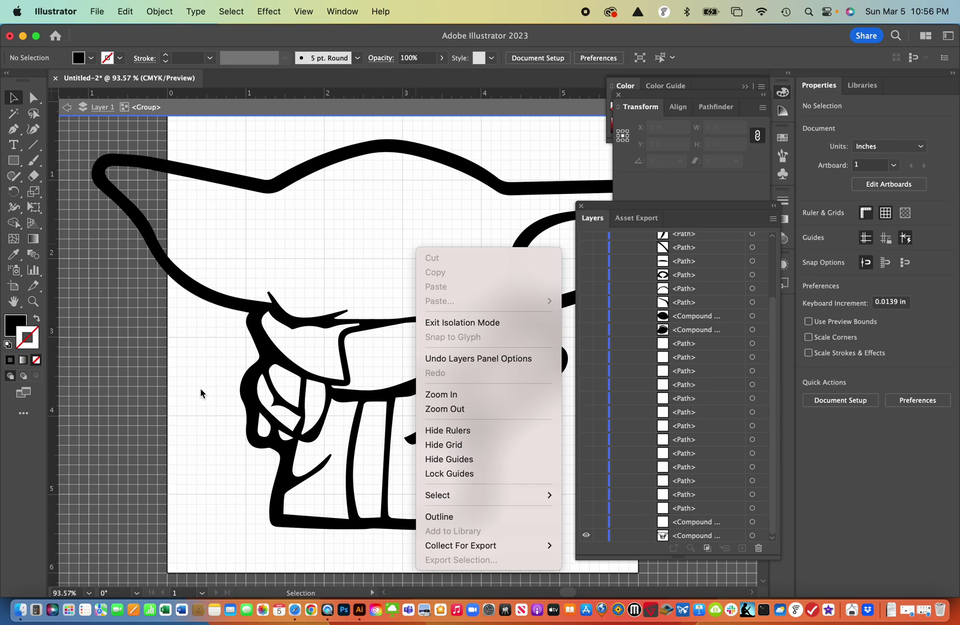
{"action": "key", "text": "Escape"}
{"action": "key", "text": "Escape"}
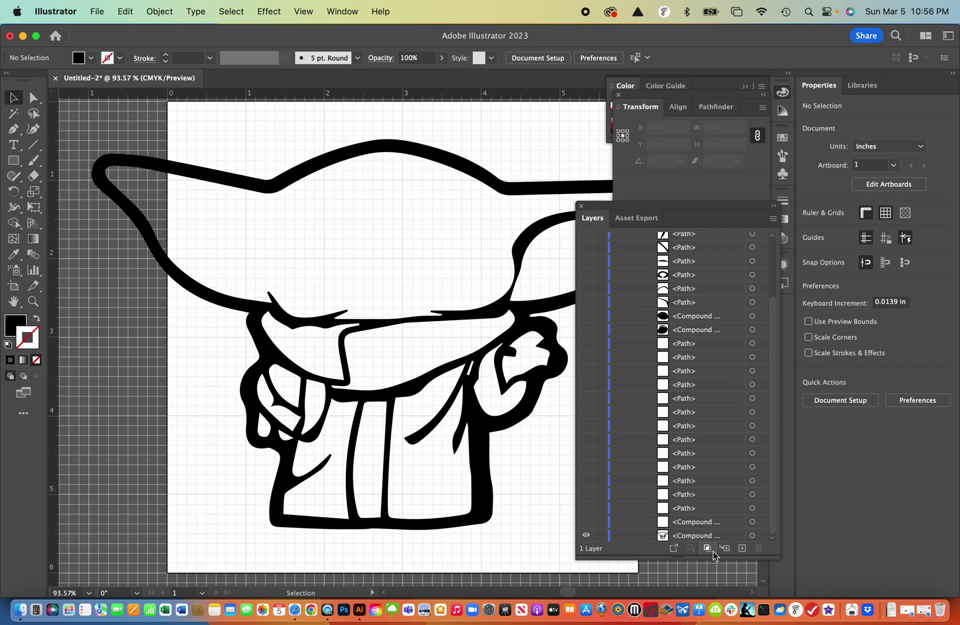
Release the outer outline compound path and hide its inner paths to leave a black silhouette.
{"action": "left_click", "coordinate": [753, 535]}
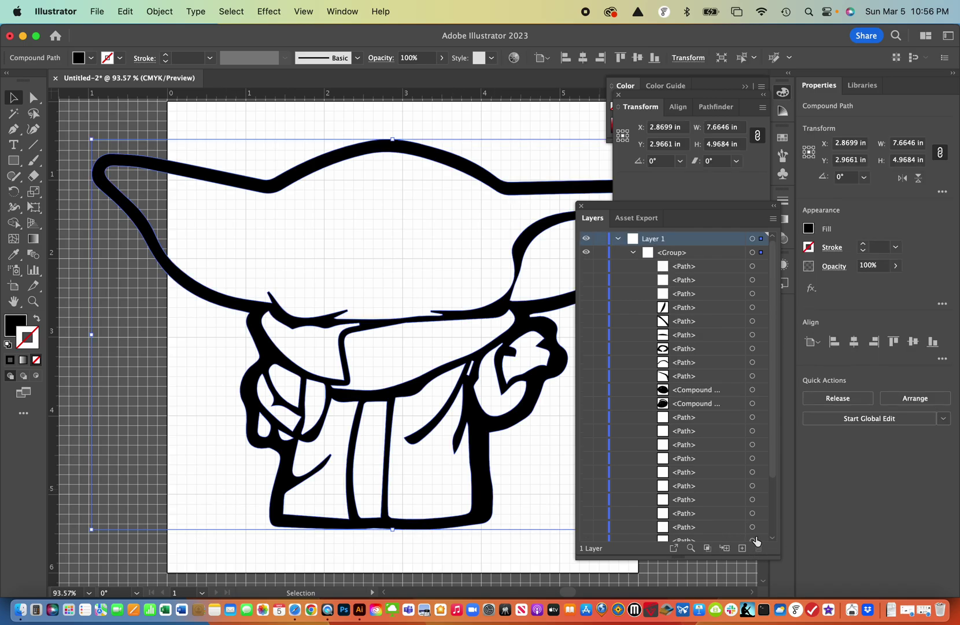
{"action": "right_click", "coordinate": [416, 223]}
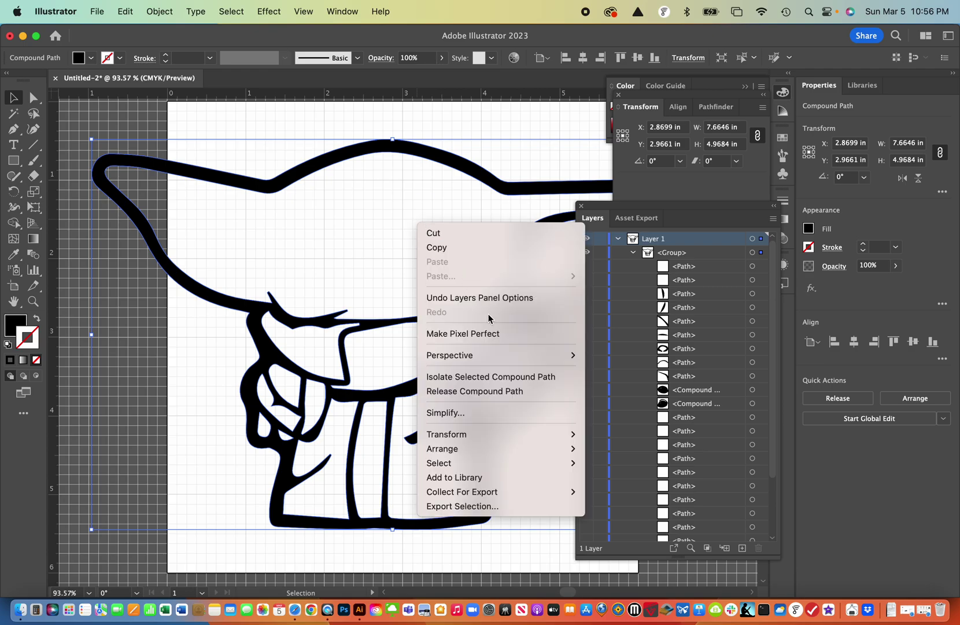
{"action": "left_click", "coordinate": [515, 392]}
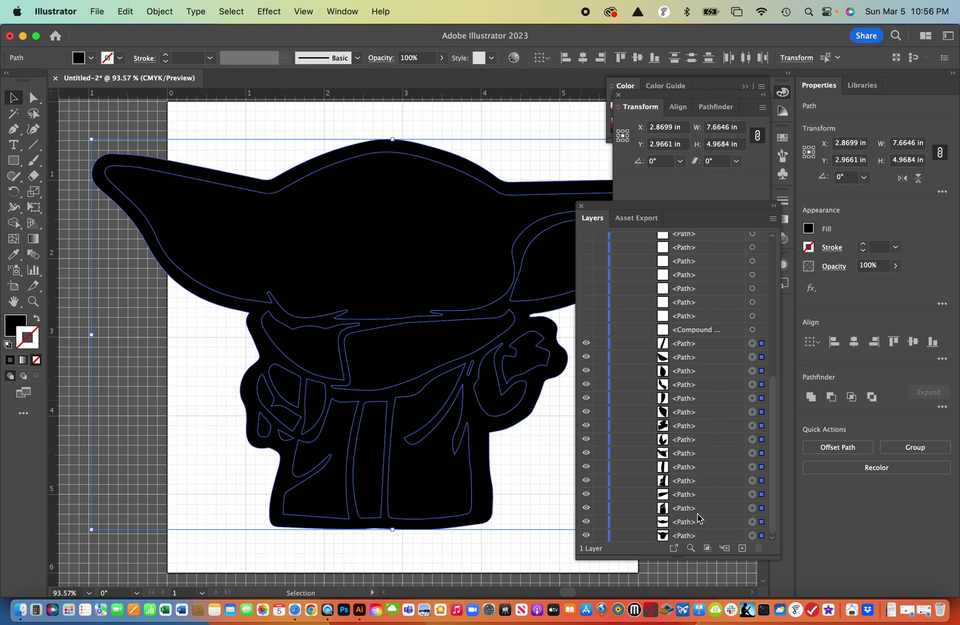
{"action": "left_click_drag", "start_coordinate": [587, 345], "coordinate": [590, 524]}
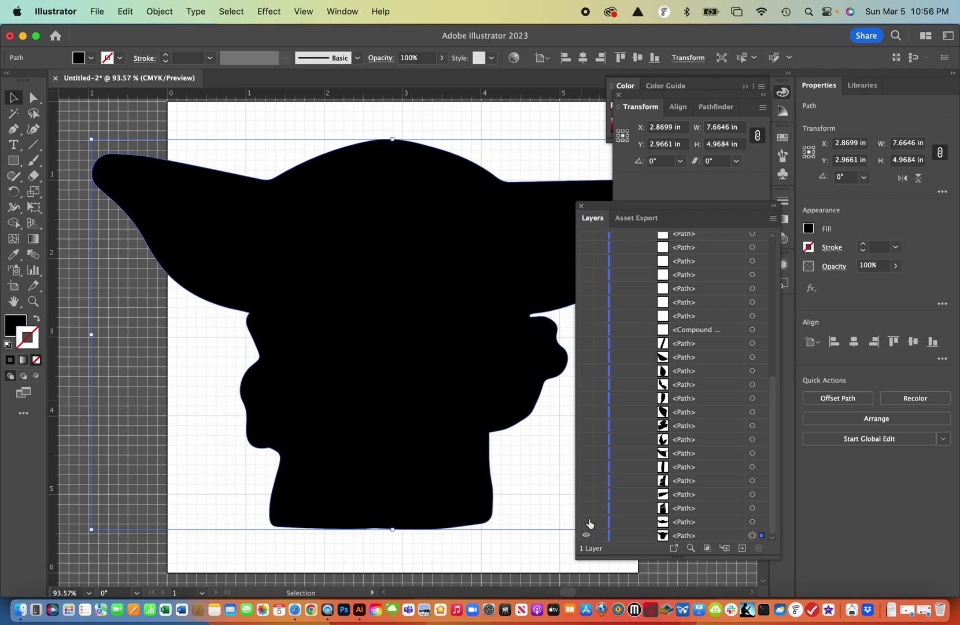
Swap the silhouette's fill to a stroke and set its width to 4 in proportionally.
{"action": "left_click", "coordinate": [36, 320]}
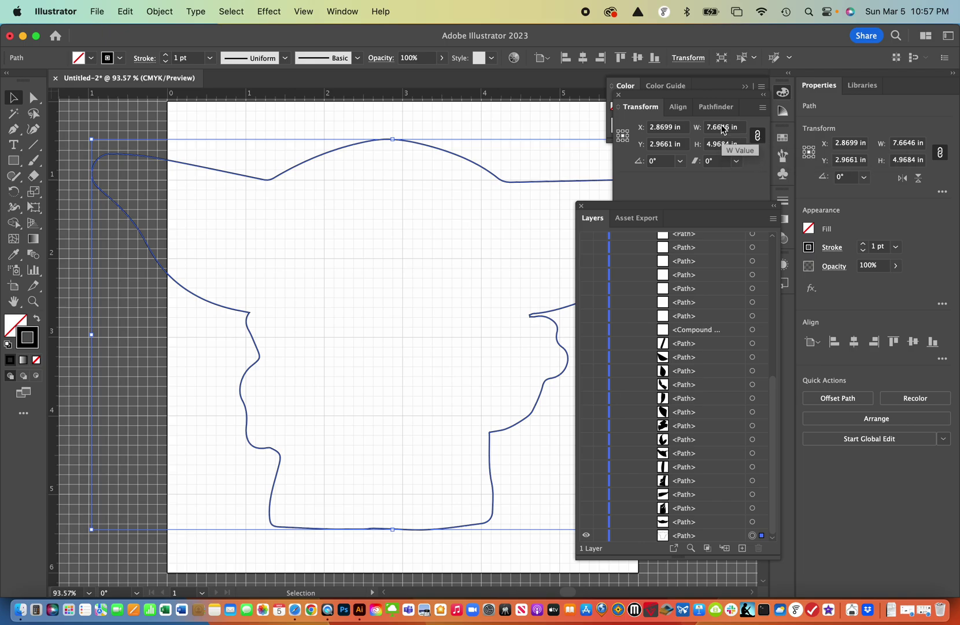
{"action": "left_click", "coordinate": [723, 128]}
{"action": "double_click", "coordinate": [723, 128]}
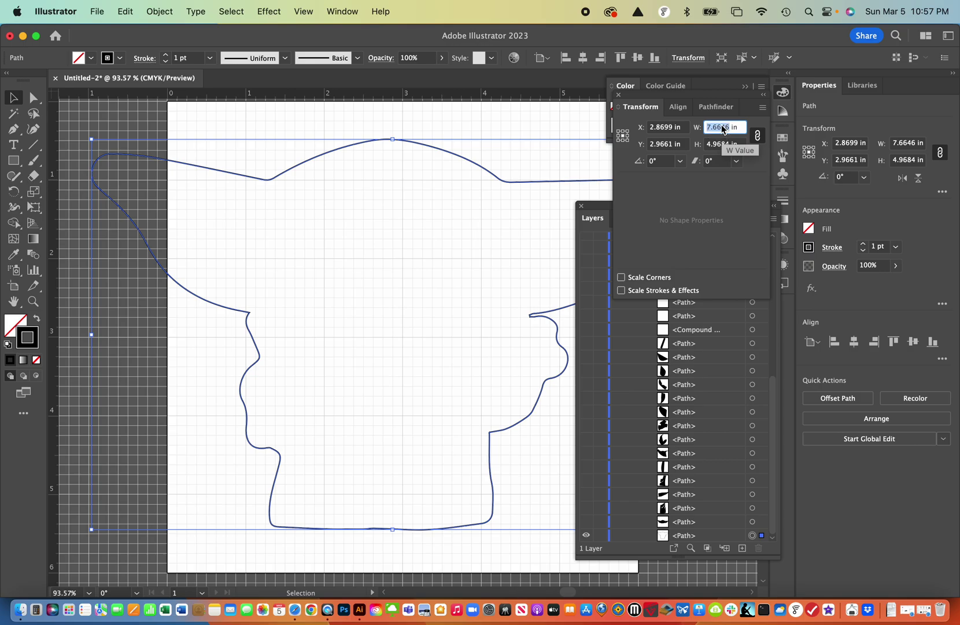
{"action": "type", "text": "4"}
{"action": "key", "text": "Tab"}
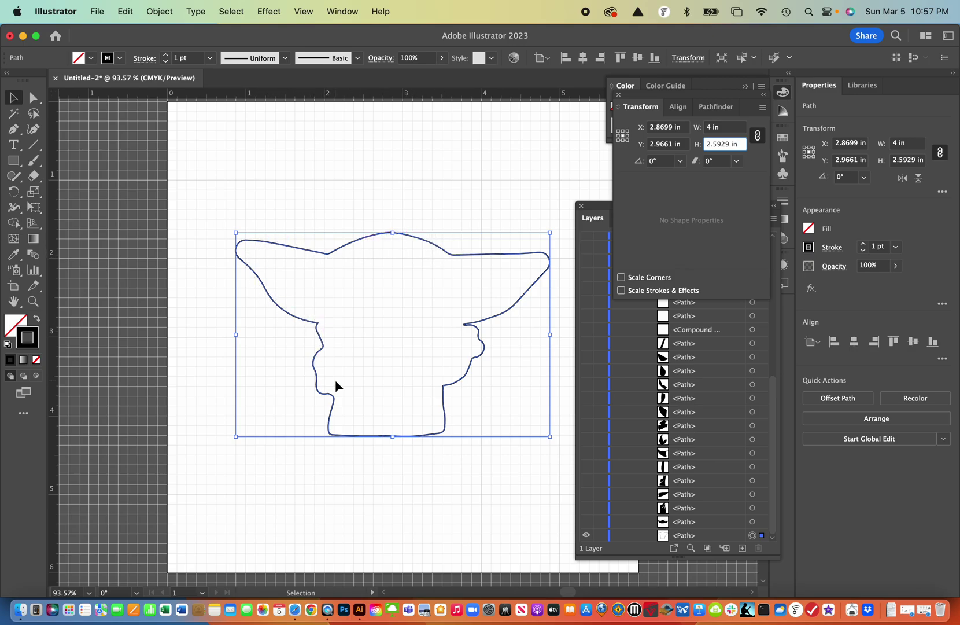
Add an Offset Path of 0.1 in with Miter joins around the silhouette.
{"action": "left_click", "coordinate": [164, 5]}
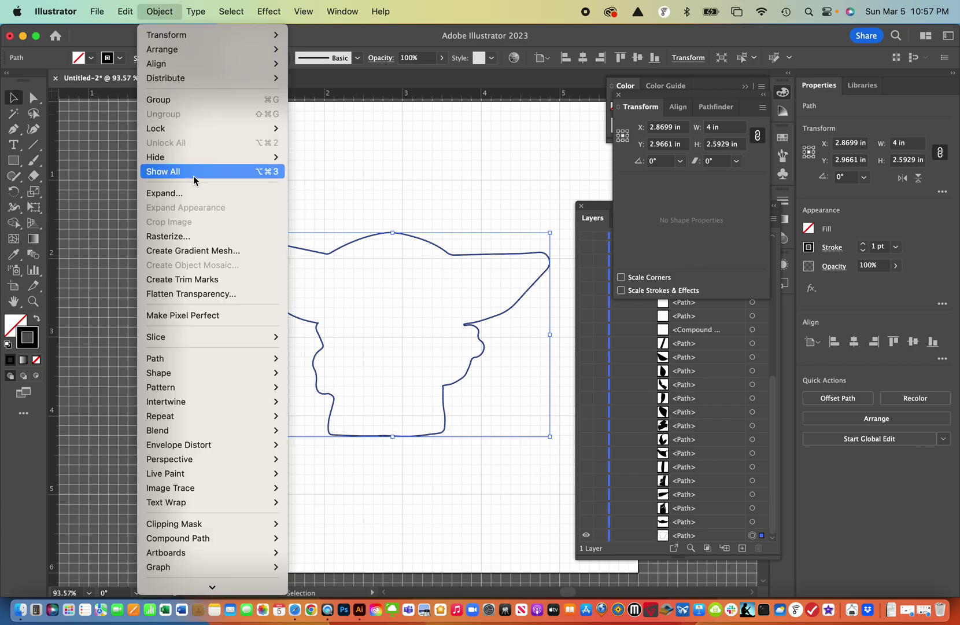
{"action": "mouse_move", "coordinate": [191, 356]}
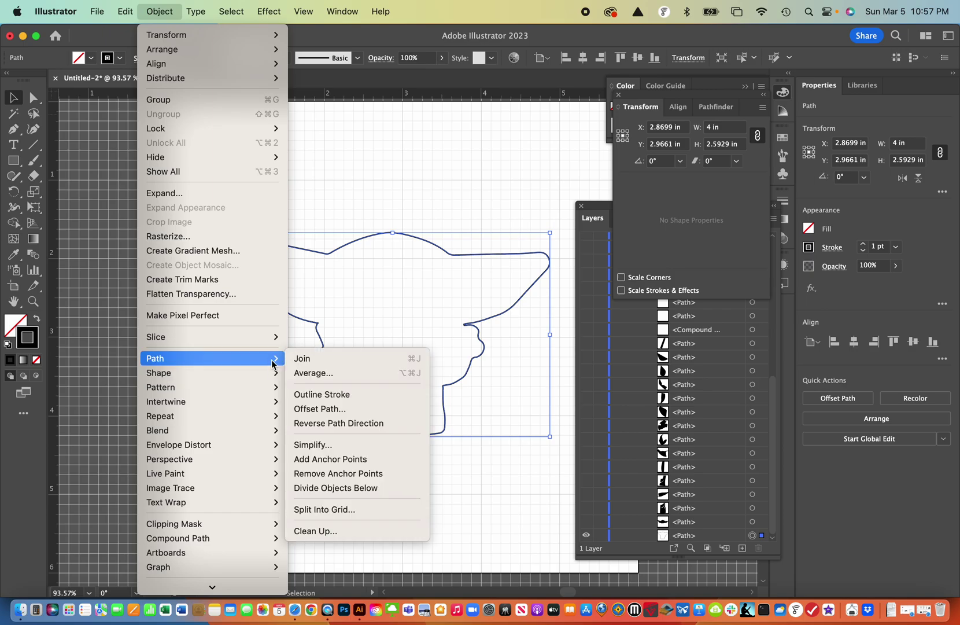
{"action": "left_click", "coordinate": [317, 408]}
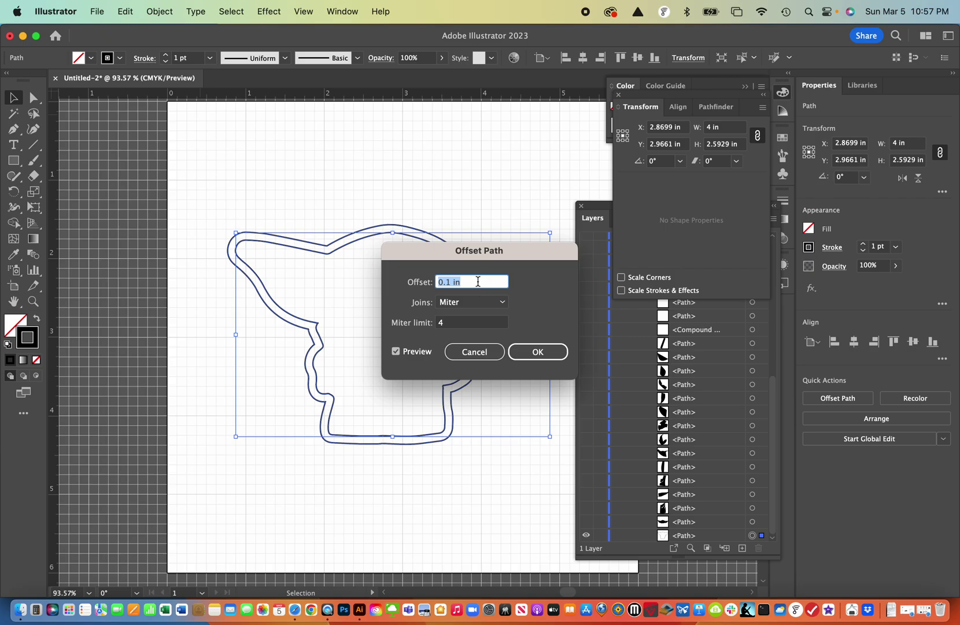
{"action": "left_click", "coordinate": [478, 281]}
{"action": "left_click_drag", "start_coordinate": [422, 249], "coordinate": [136, 459]}
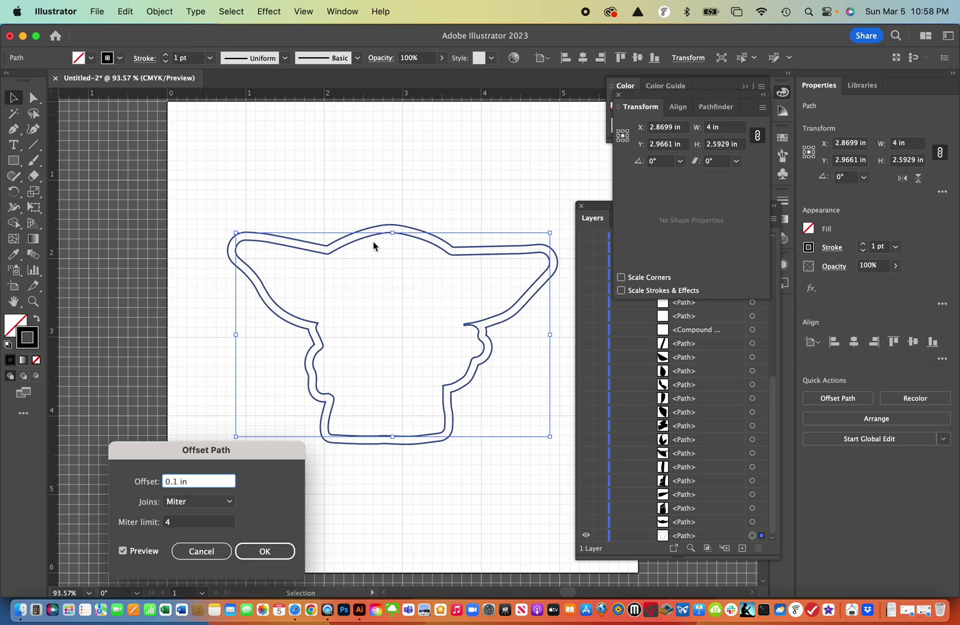
{"action": "left_click_drag", "start_coordinate": [276, 460], "coordinate": [256, 371]}
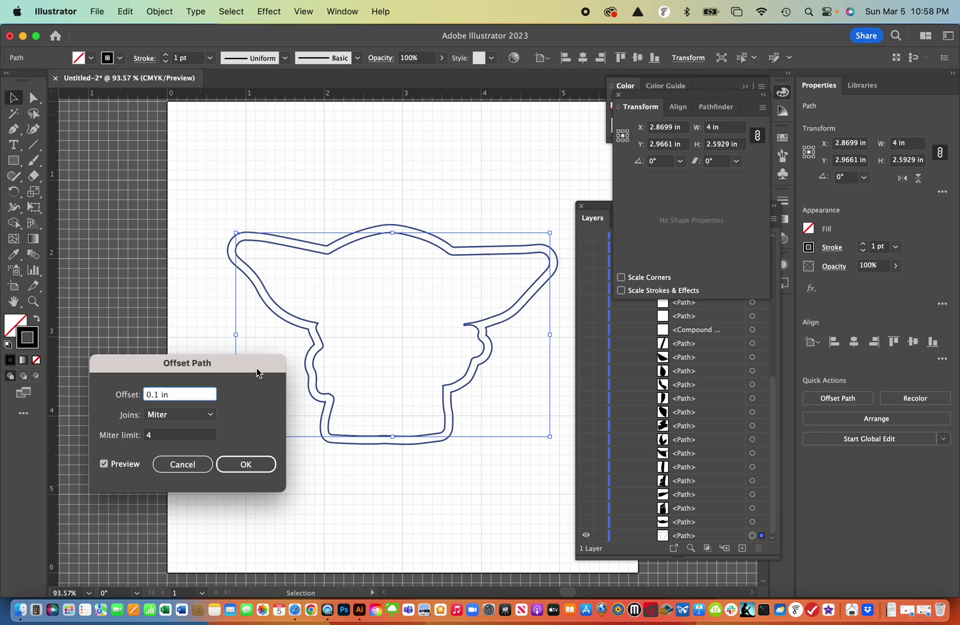
{"action": "left_click", "coordinate": [260, 467]}
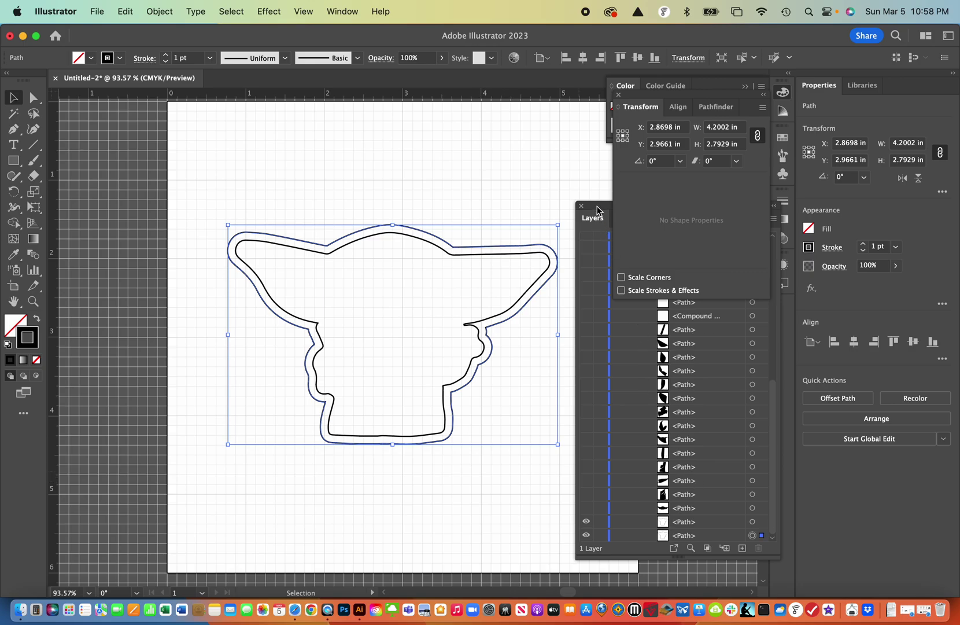
Select the inner <Path> in Layers and apply default white fill and black stroke.
{"action": "left_click_drag", "start_coordinate": [598, 210], "coordinate": [553, 115]}
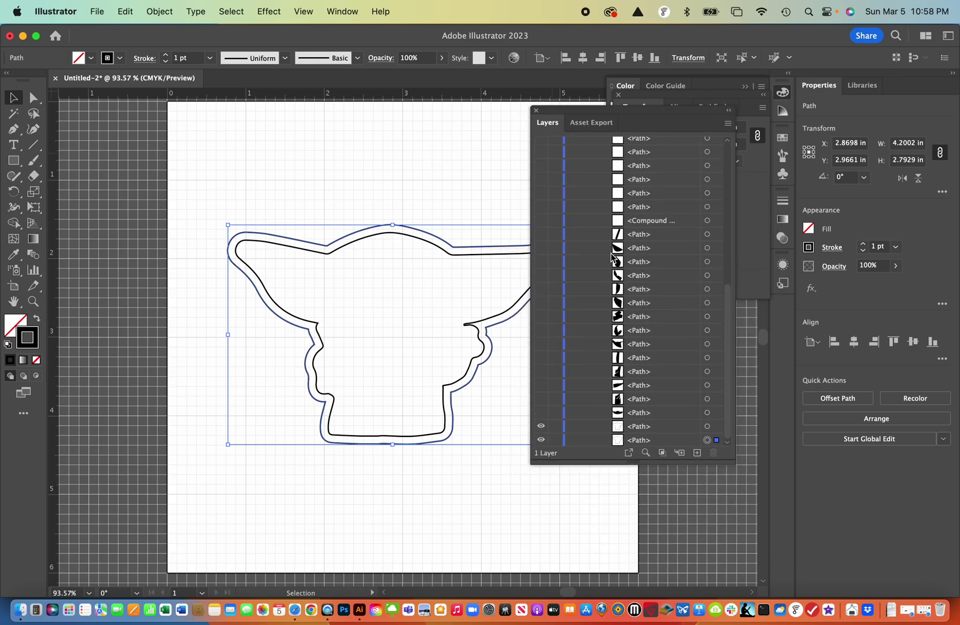
{"action": "left_click", "coordinate": [707, 427]}
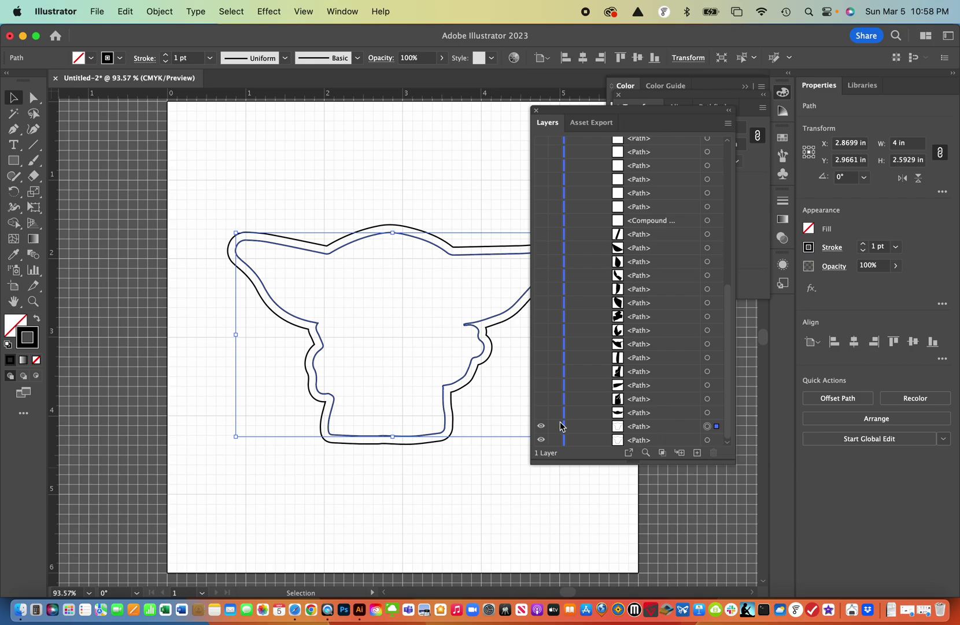
{"action": "left_click", "coordinate": [15, 327]}
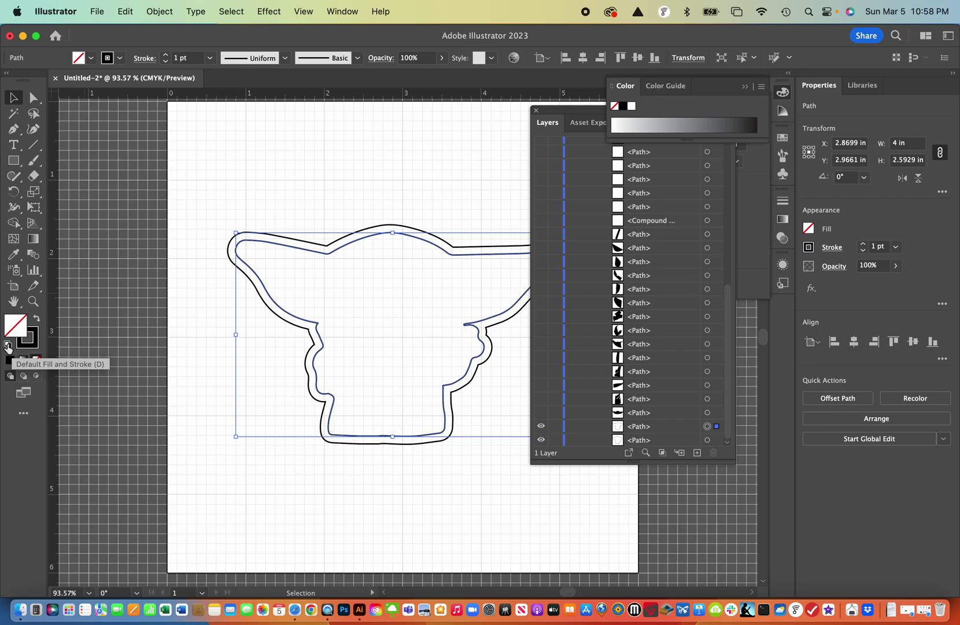
{"action": "left_click", "coordinate": [7, 346]}
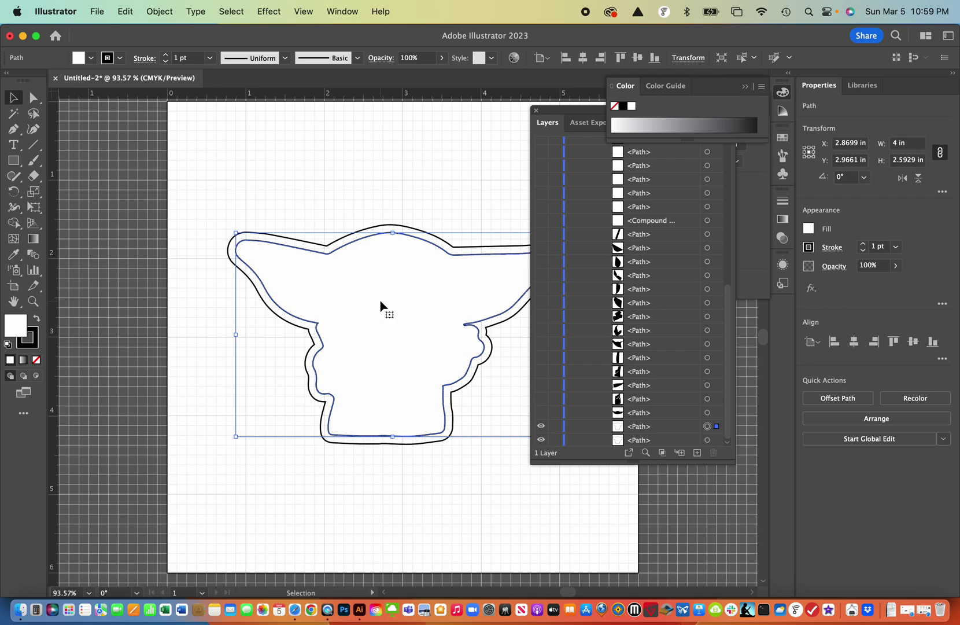
Select the outer outline path and swap its fill and stroke to get a solid black band with no stroke.
{"action": "left_click", "coordinate": [708, 440]}
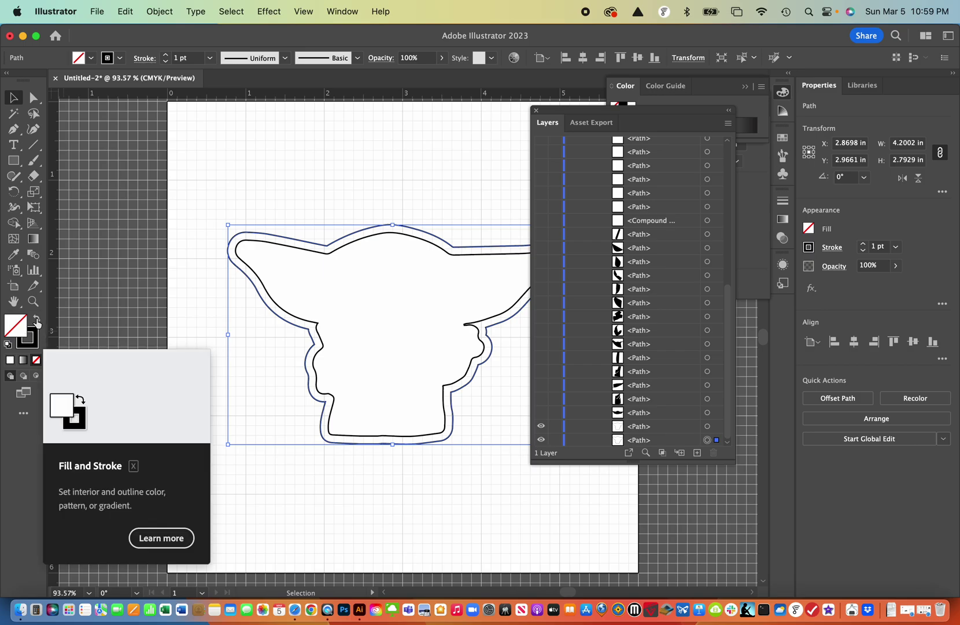
{"action": "left_click", "coordinate": [37, 319]}
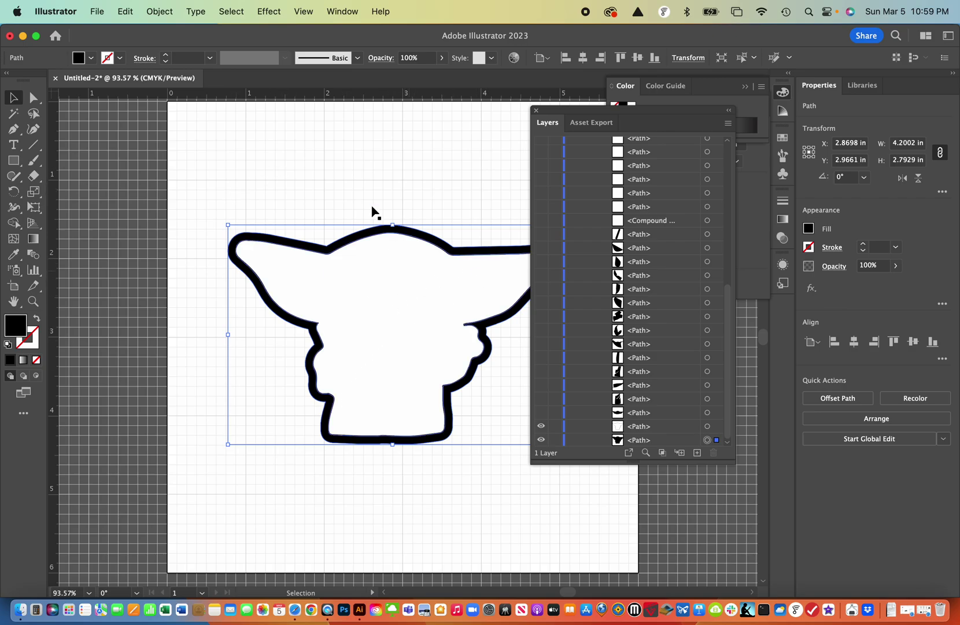
Fit the artboard to the artwork bounds through Object > Artboards.
{"action": "left_click", "coordinate": [160, 8]}
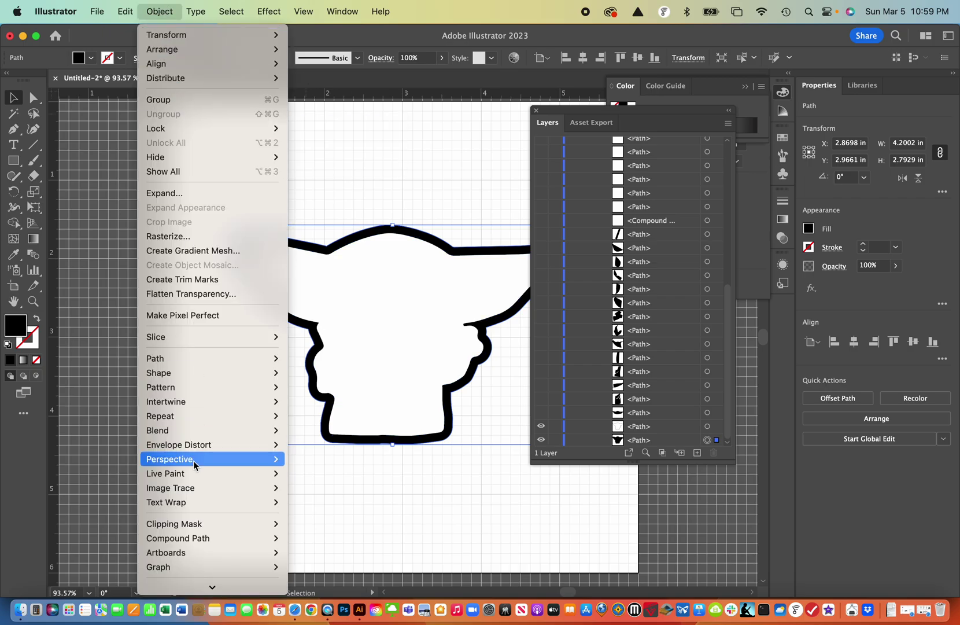
{"action": "mouse_move", "coordinate": [197, 557]}
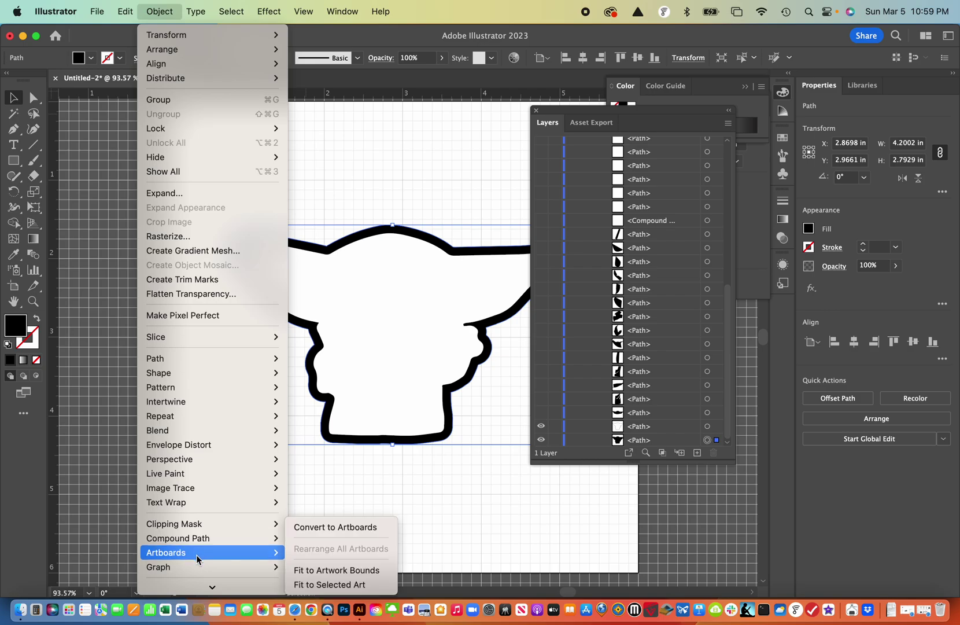
{"action": "left_click", "coordinate": [329, 573]}
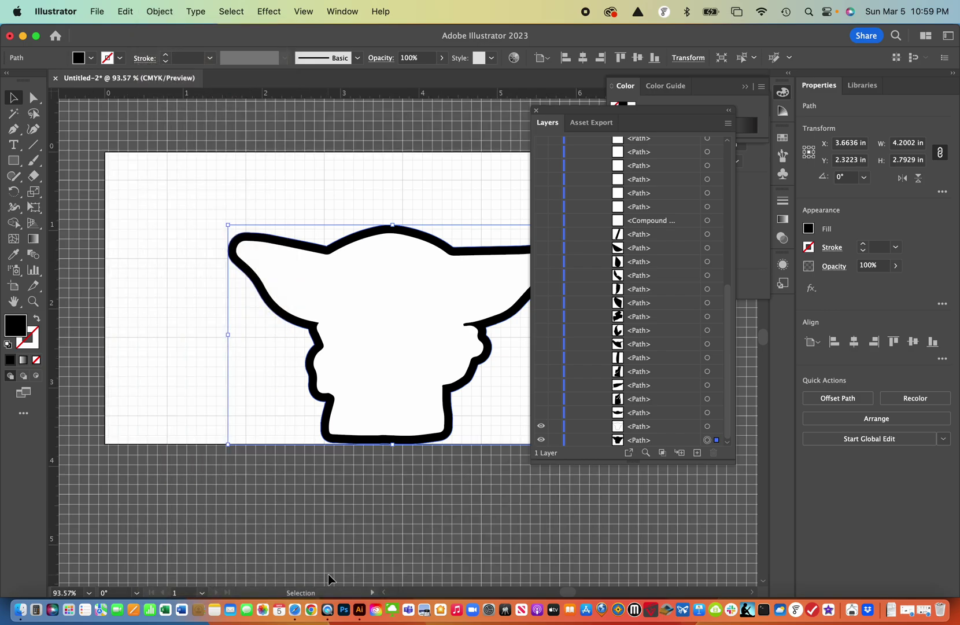
Move the Layers panel higher up, out of the way of the artwork.
{"action": "left_click_drag", "start_coordinate": [634, 114], "coordinate": [669, 321]}
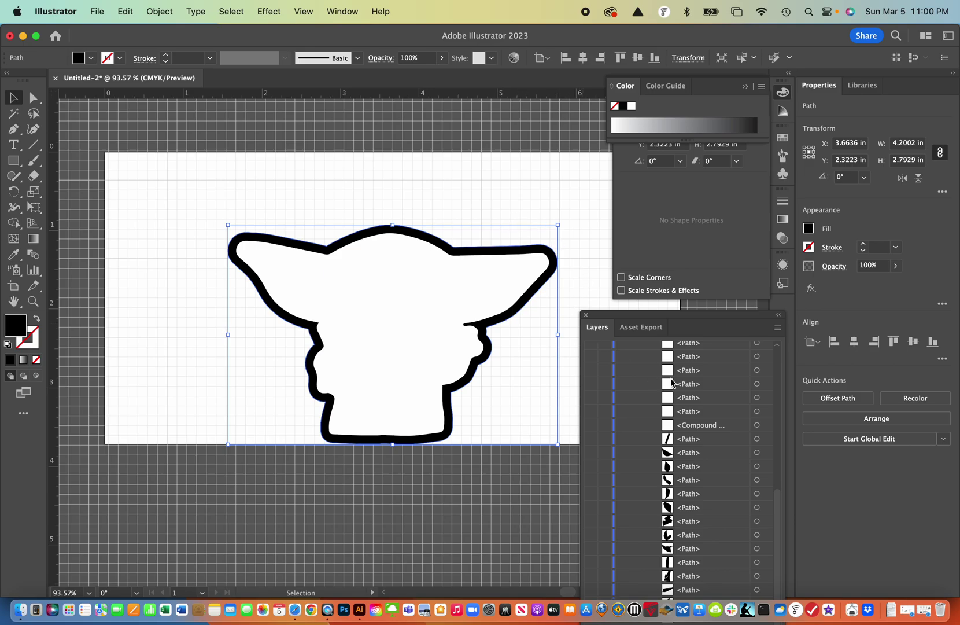
{"action": "scroll", "coordinate": [671, 383], "scroll_direction": "up", "scroll_amount": 3}
{"action": "scroll", "coordinate": [672, 383], "scroll_direction": "up", "scroll_amount": 5}
{"action": "scroll", "coordinate": [672, 382], "scroll_direction": "down", "scroll_amount": 8}
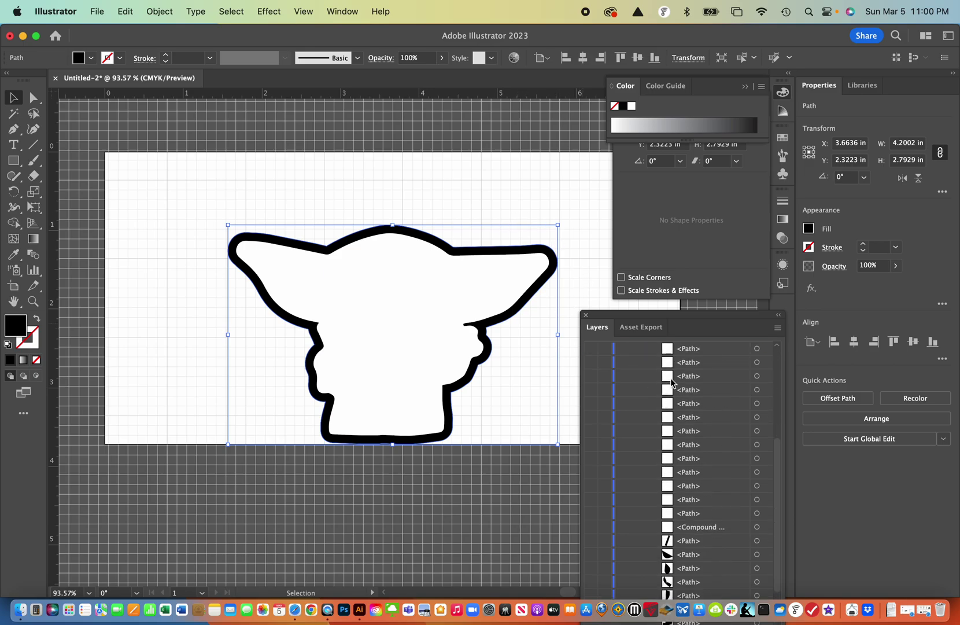
{"action": "left_click_drag", "start_coordinate": [631, 316], "coordinate": [627, 190]}
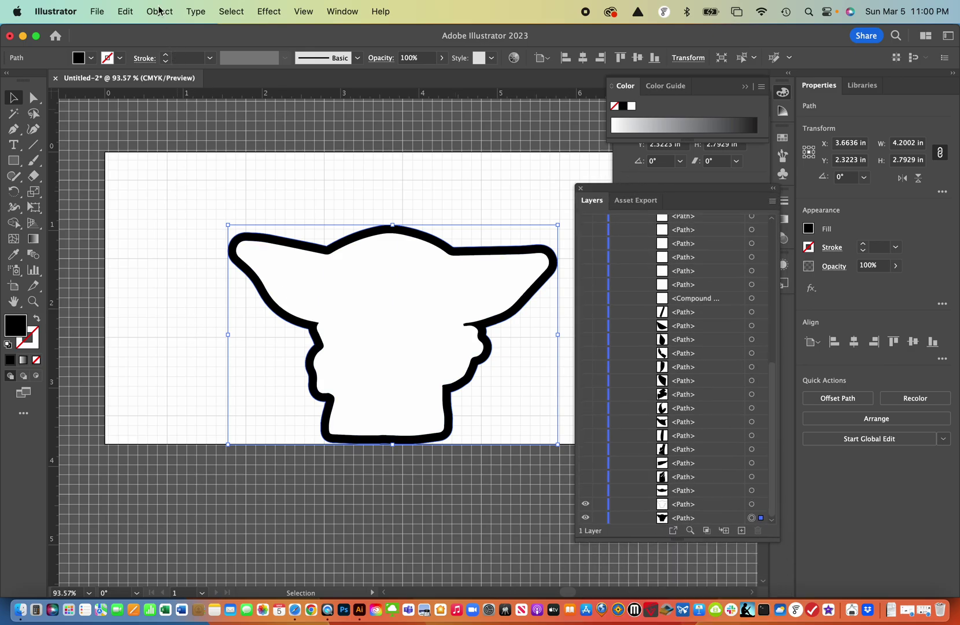
Save the document on the computer as SVG named GroguCookie, keeping the default SVG options.
{"action": "left_click", "coordinate": [96, 11]}
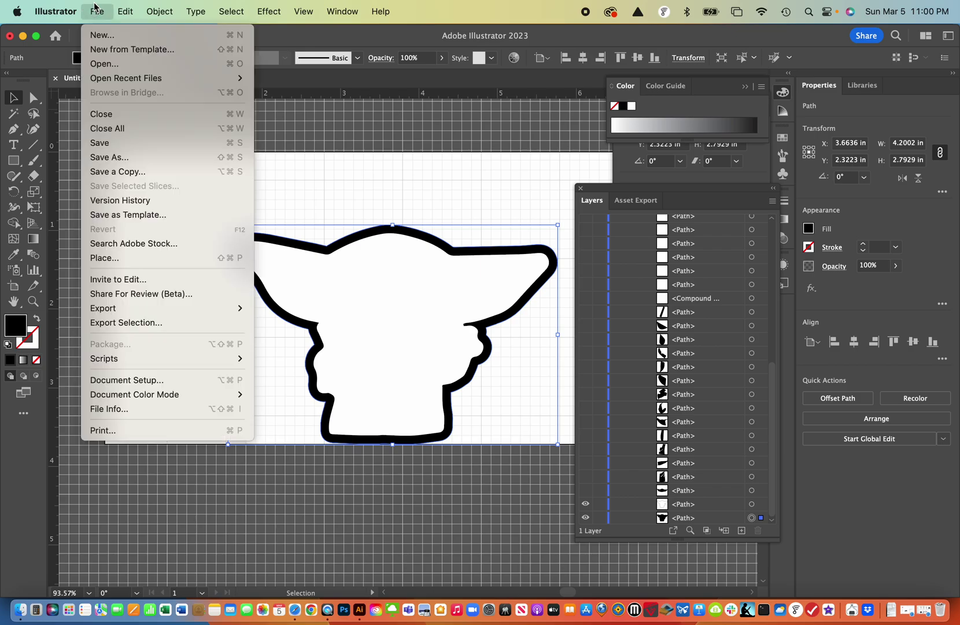
{"action": "left_click", "coordinate": [109, 164]}
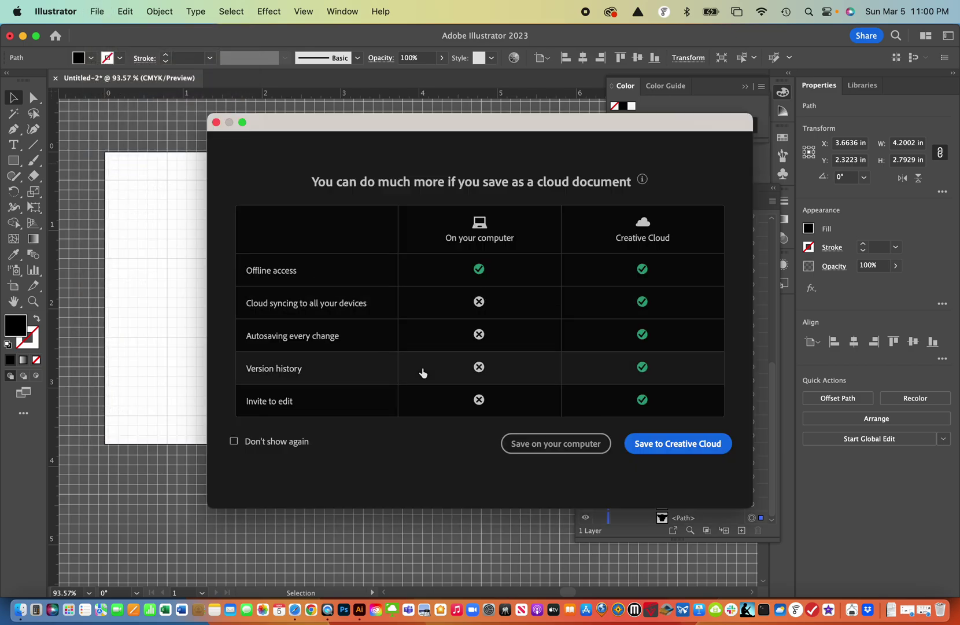
{"action": "left_click", "coordinate": [522, 444]}
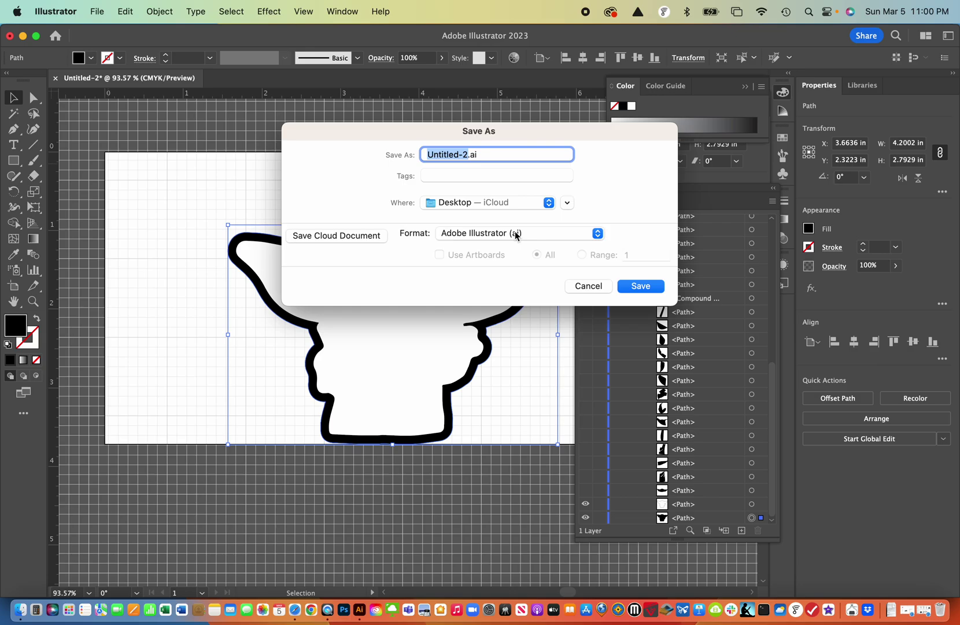
{"action": "left_click", "coordinate": [516, 234]}
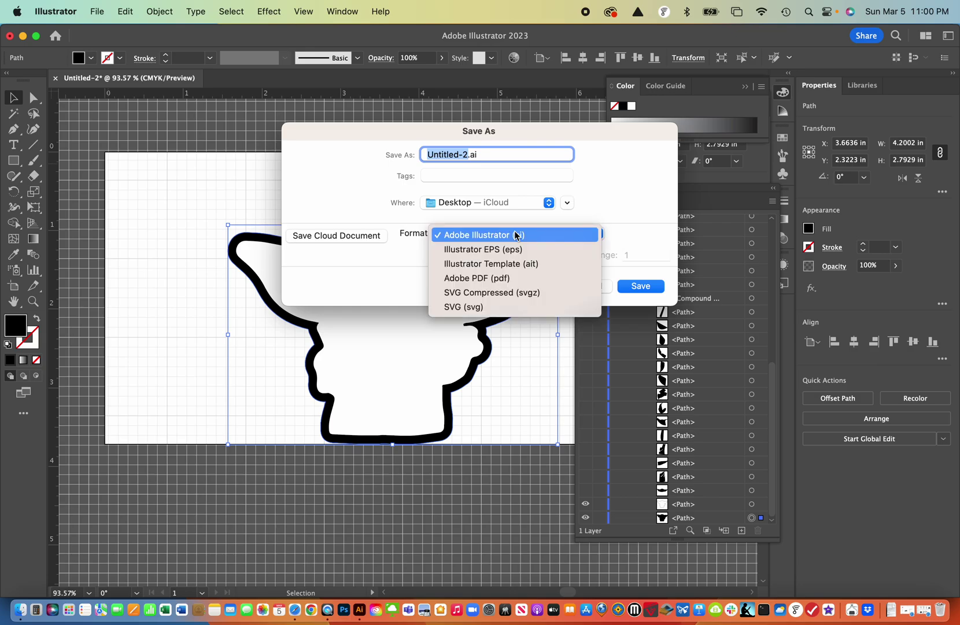
{"action": "left_click", "coordinate": [483, 309]}
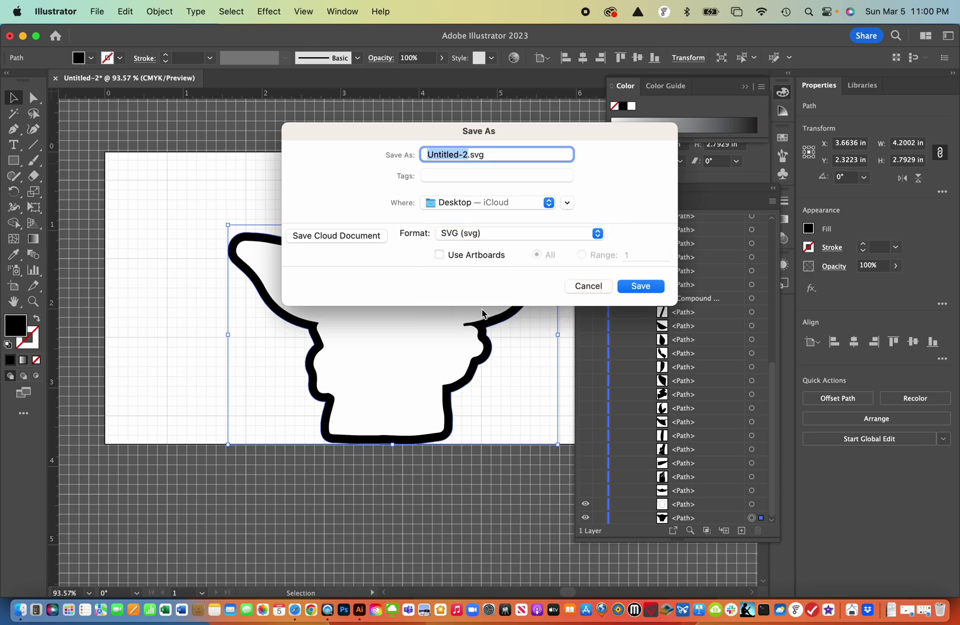
{"action": "type", "text": "GroguCookie"}
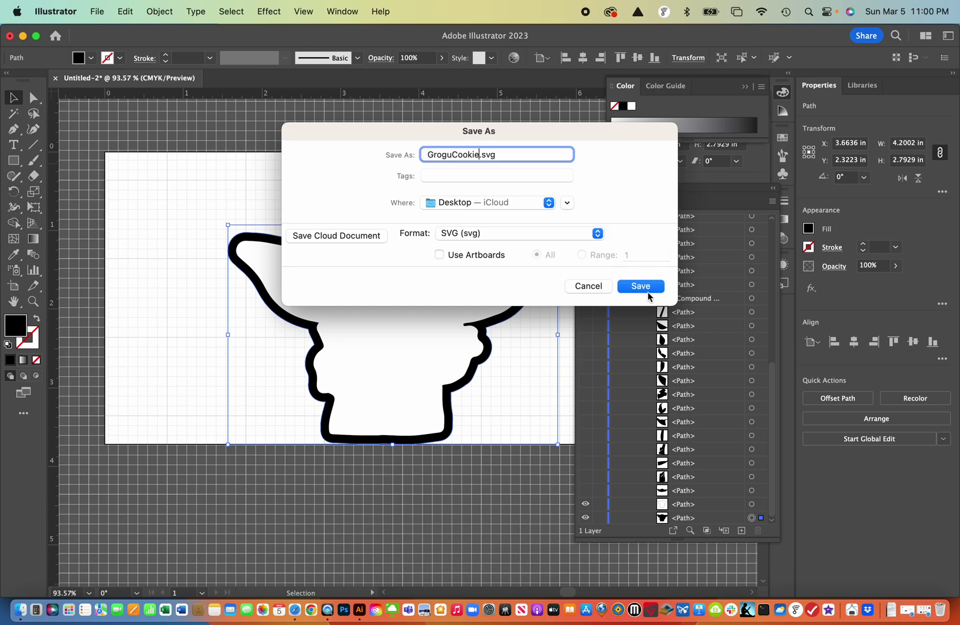
{"action": "left_click", "coordinate": [642, 286]}
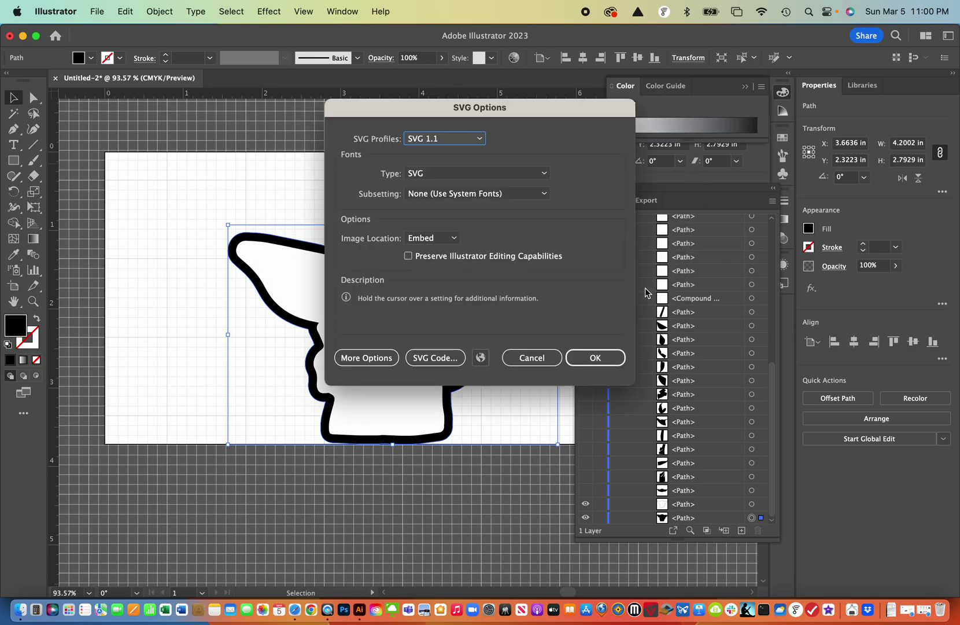
{"action": "left_click", "coordinate": [602, 363]}
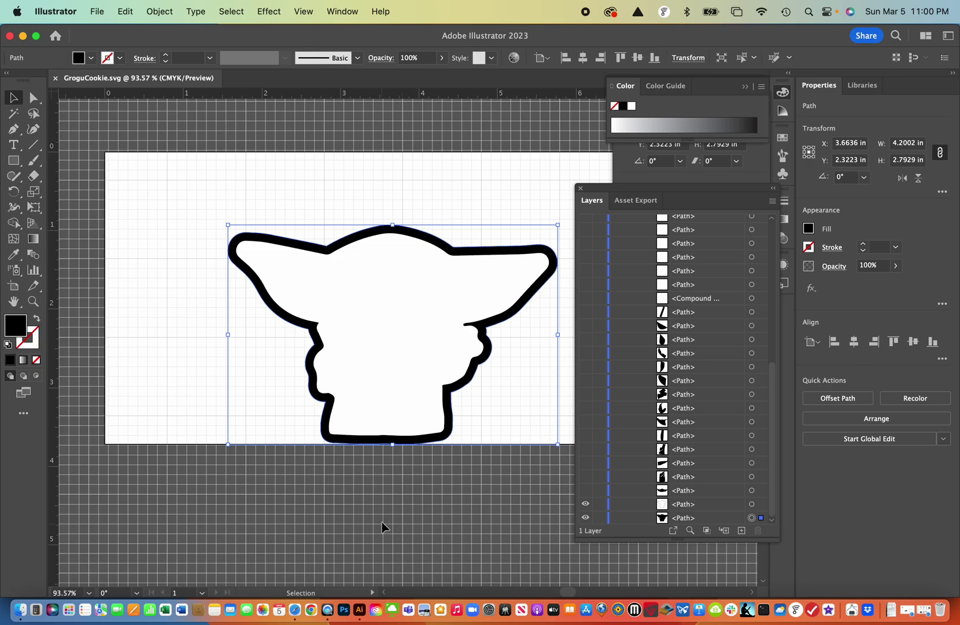
Switch to the Tinkercad dashboard in Safari and create a new 3D design.
{"action": "left_click", "coordinate": [295, 611]}
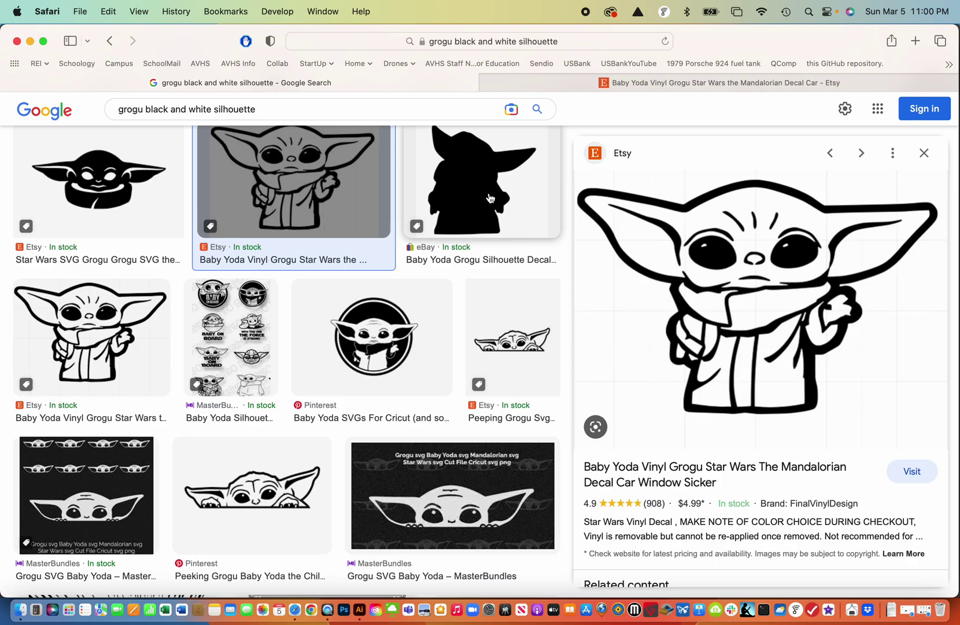
{"action": "key", "text": "ctrl+Up"}
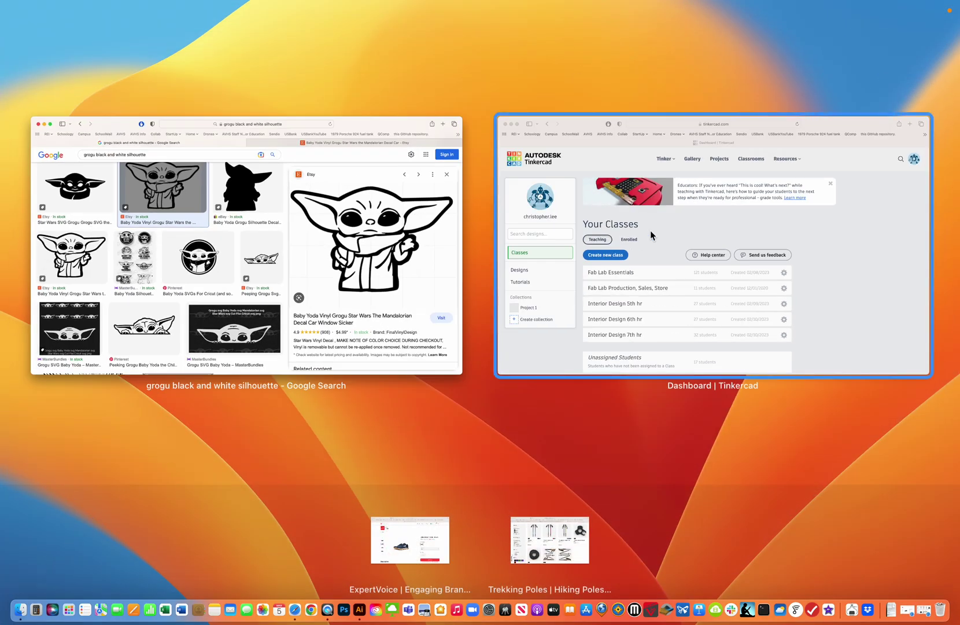
{"action": "left_click", "coordinate": [650, 230]}
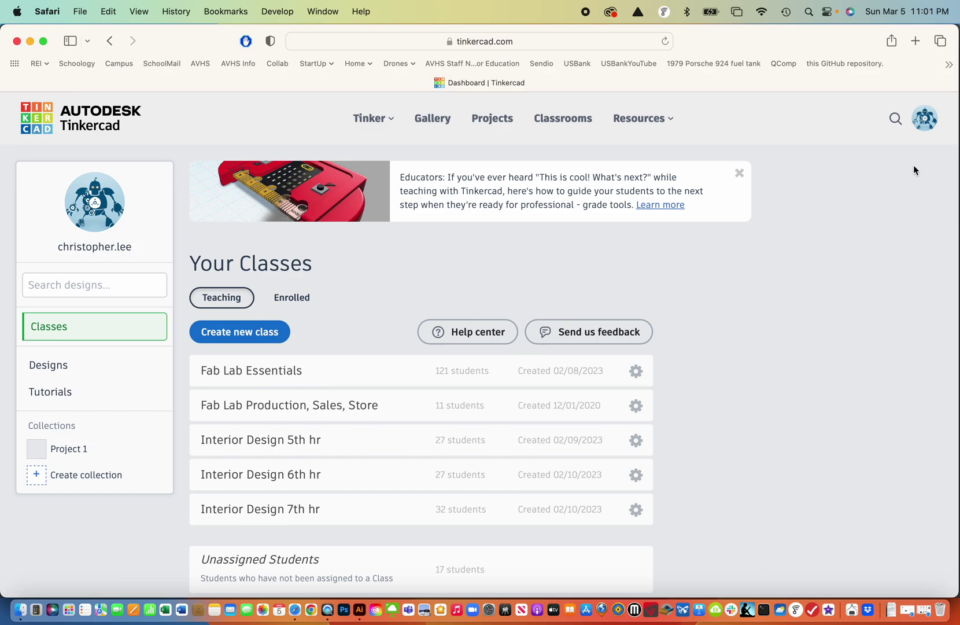
{"action": "left_click", "coordinate": [923, 122]}
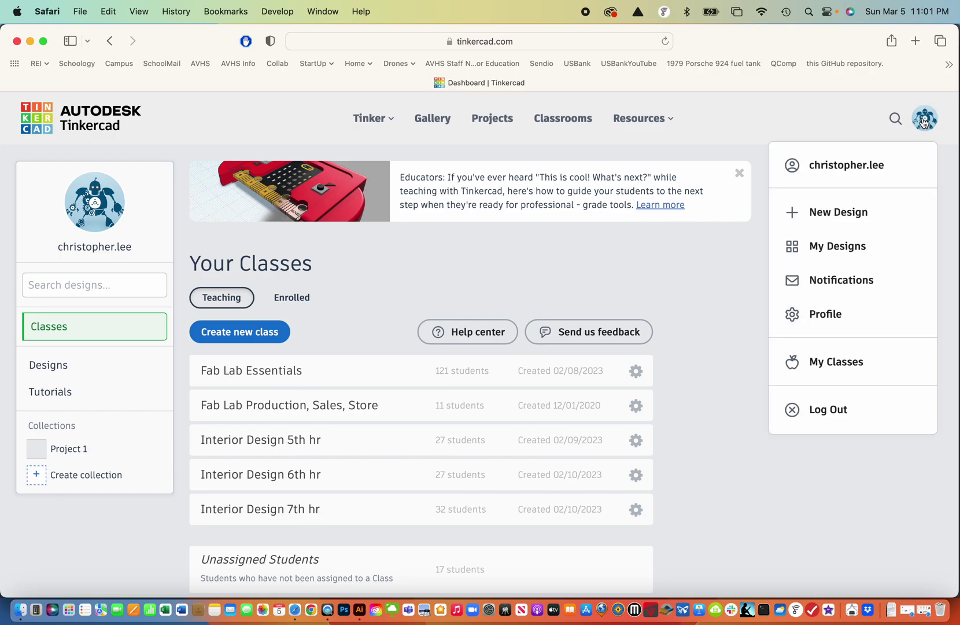
{"action": "mouse_move", "coordinate": [856, 217]}
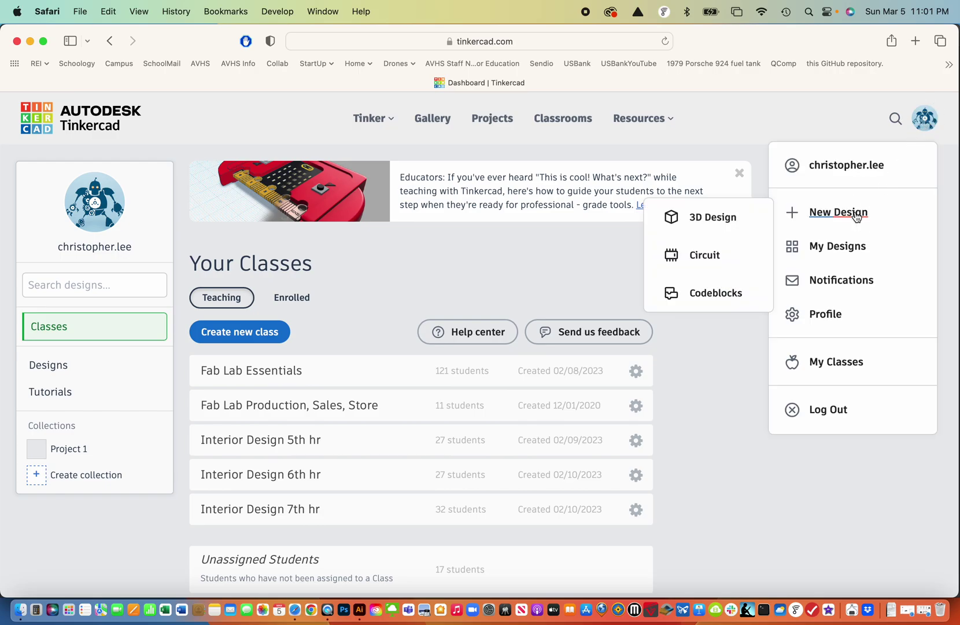
{"action": "left_click", "coordinate": [714, 225]}
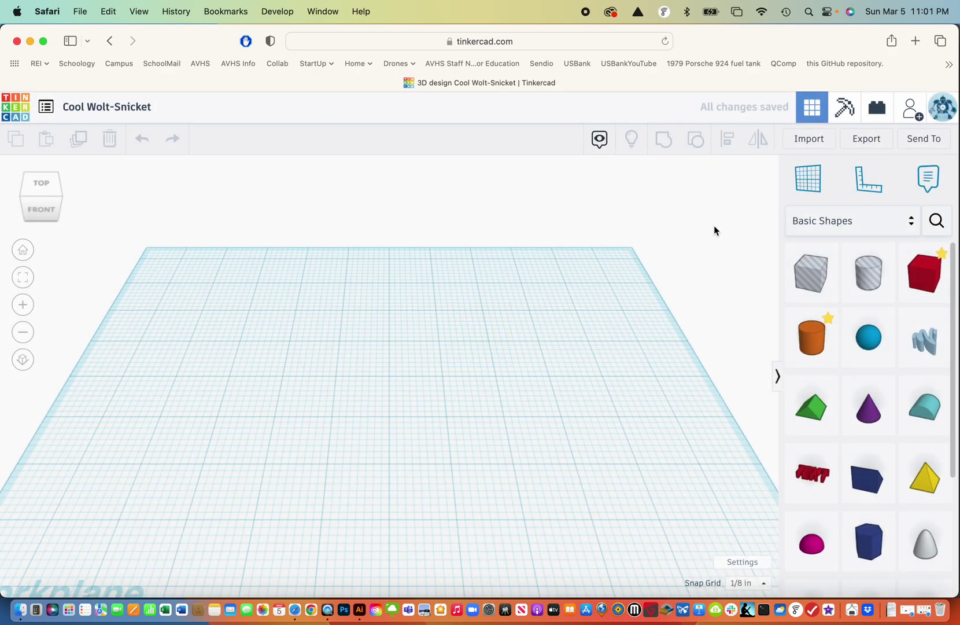
Replace the default design title with LeeC1CookieCutter4.
{"action": "left_click", "coordinate": [136, 118]}
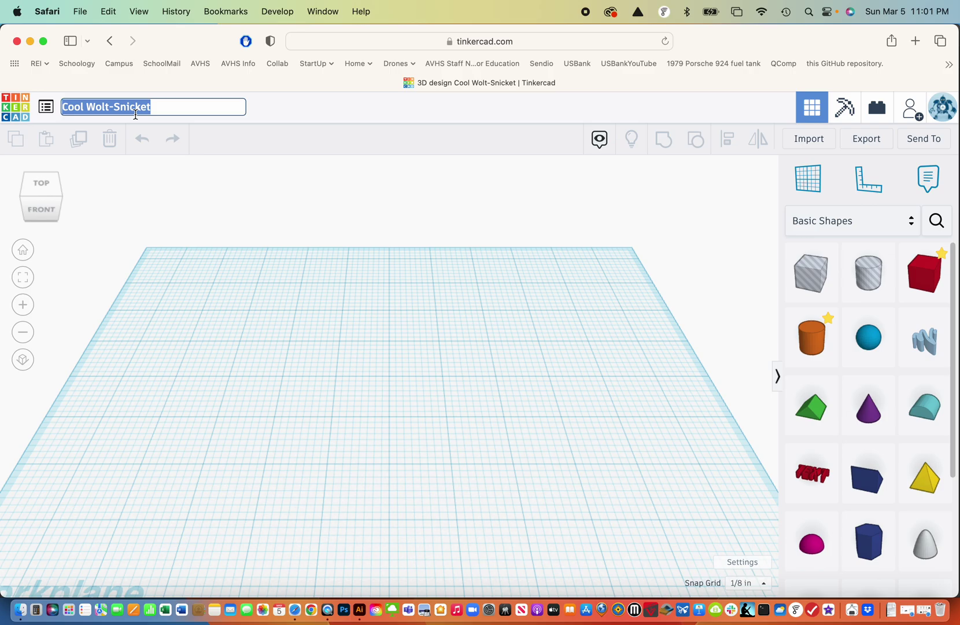
{"action": "type", "text": "LeeC"}
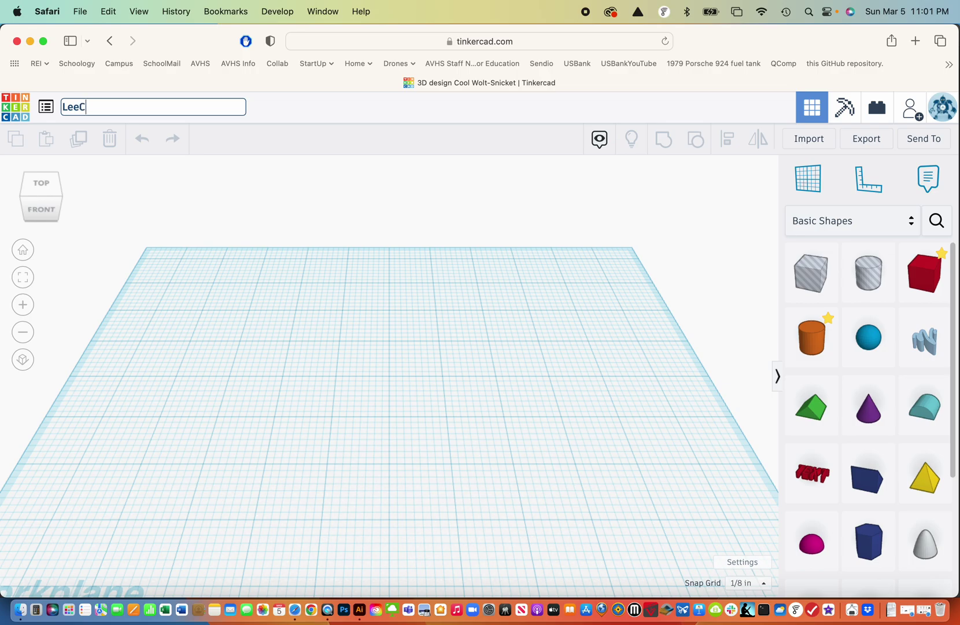
{"action": "type", "text": "1CookieCutter4"}
Upload GroguCookie.svg from the computer and import it as a 3D shape.
{"action": "left_click", "coordinate": [811, 141]}
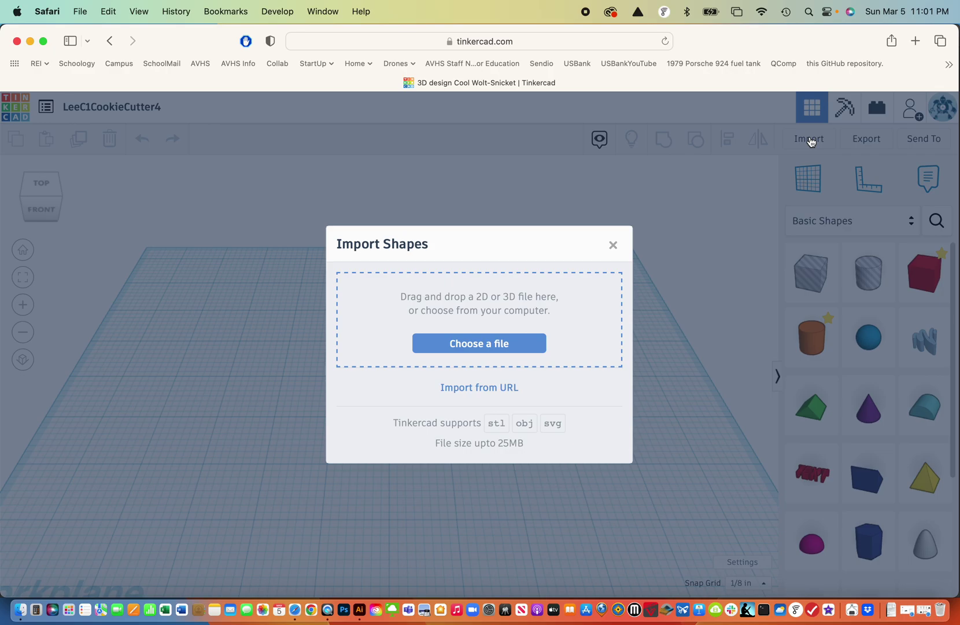
{"action": "left_click", "coordinate": [486, 344]}
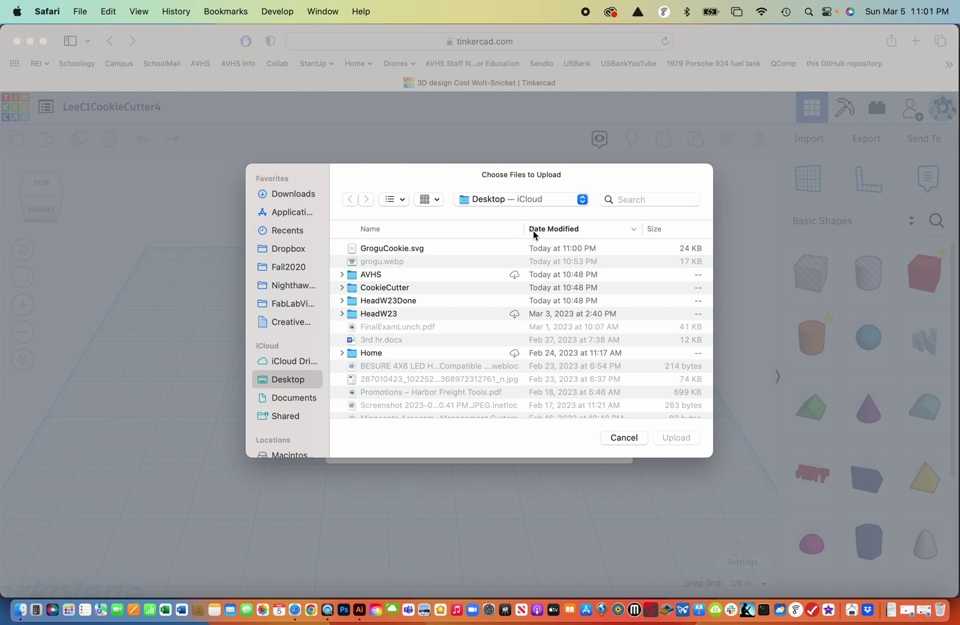
{"action": "left_click", "coordinate": [435, 249]}
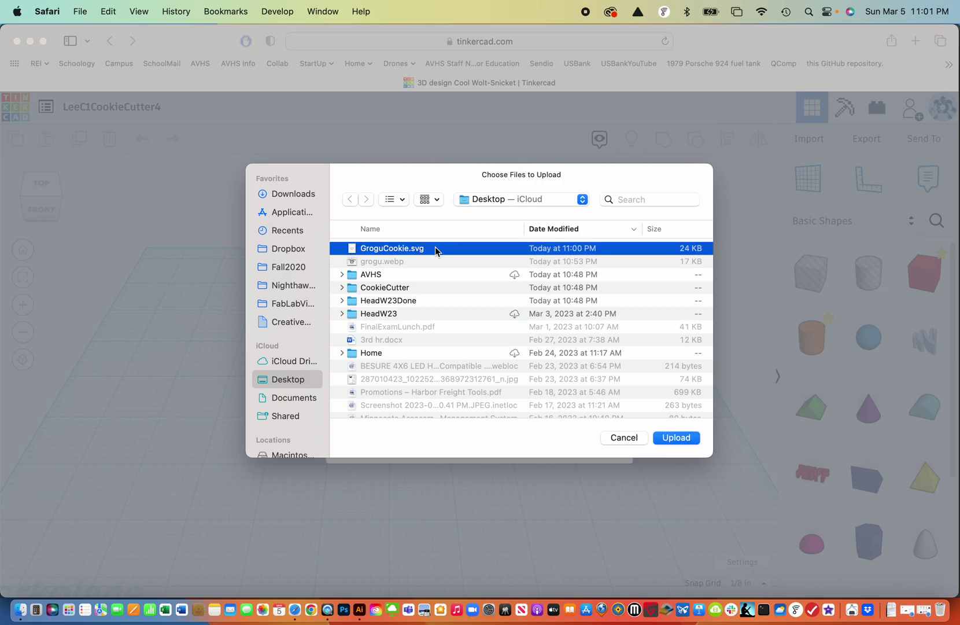
{"action": "left_click", "coordinate": [674, 438]}
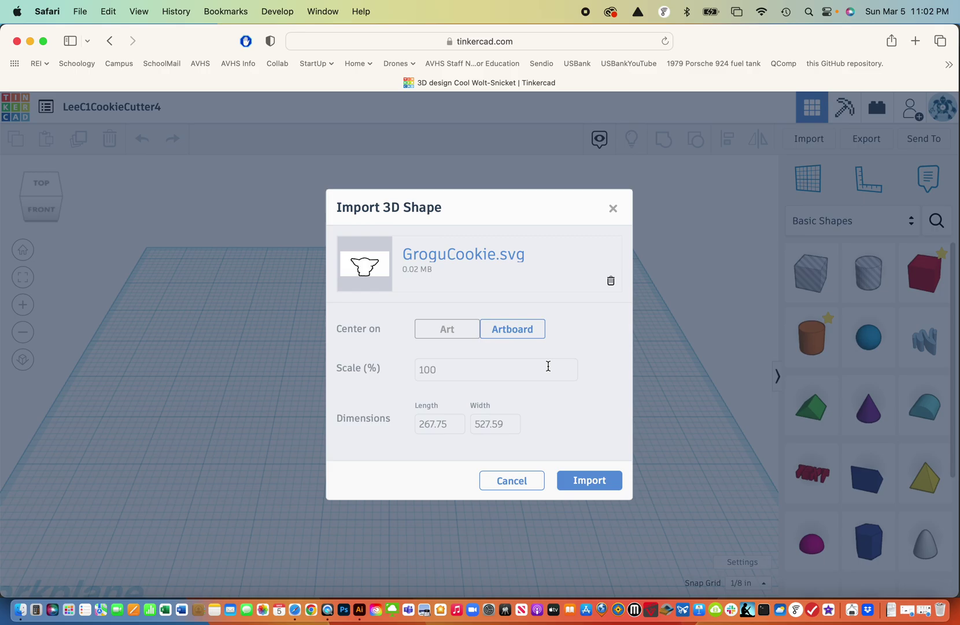
{"action": "left_click", "coordinate": [585, 484]}
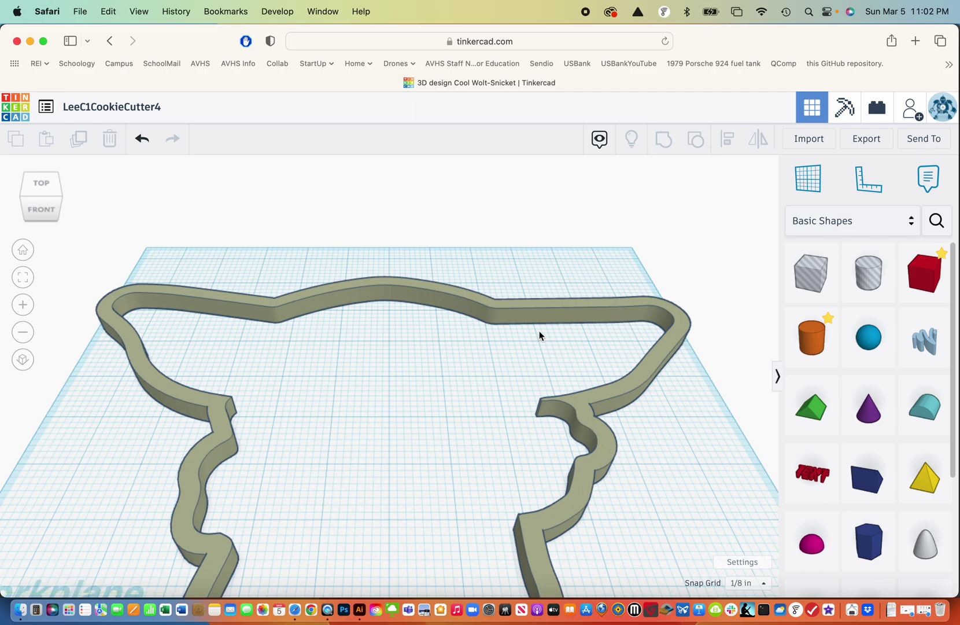
Move the imported cutter to the workplane centre and scale it down to a few inches wide.
{"action": "left_click_drag", "start_coordinate": [529, 306], "coordinate": [548, 287]}
{"action": "mouse_move", "coordinate": [160, 277]}
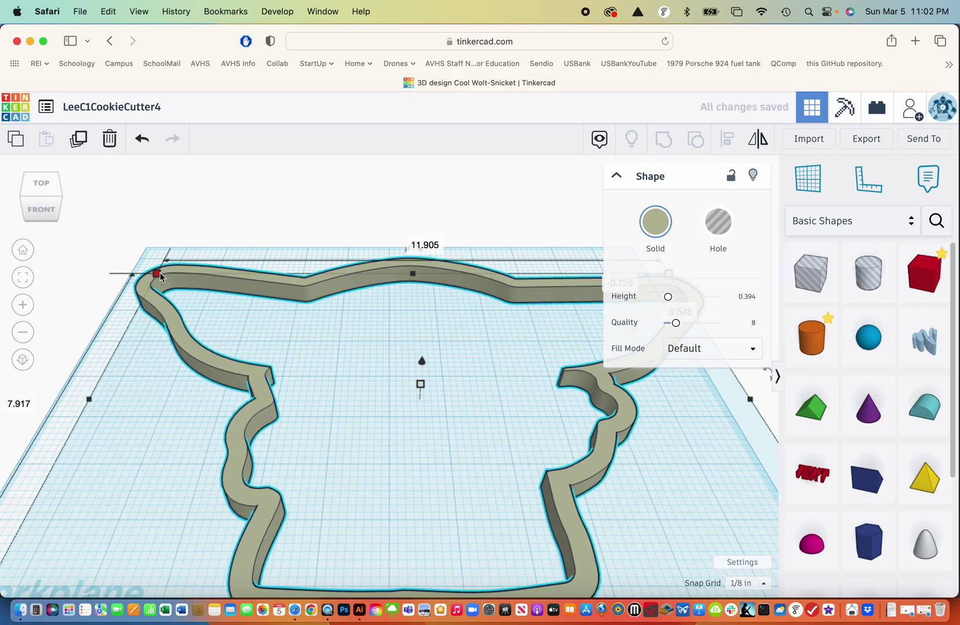
{"action": "left_click_drag", "start_coordinate": [160, 277], "coordinate": [463, 504]}
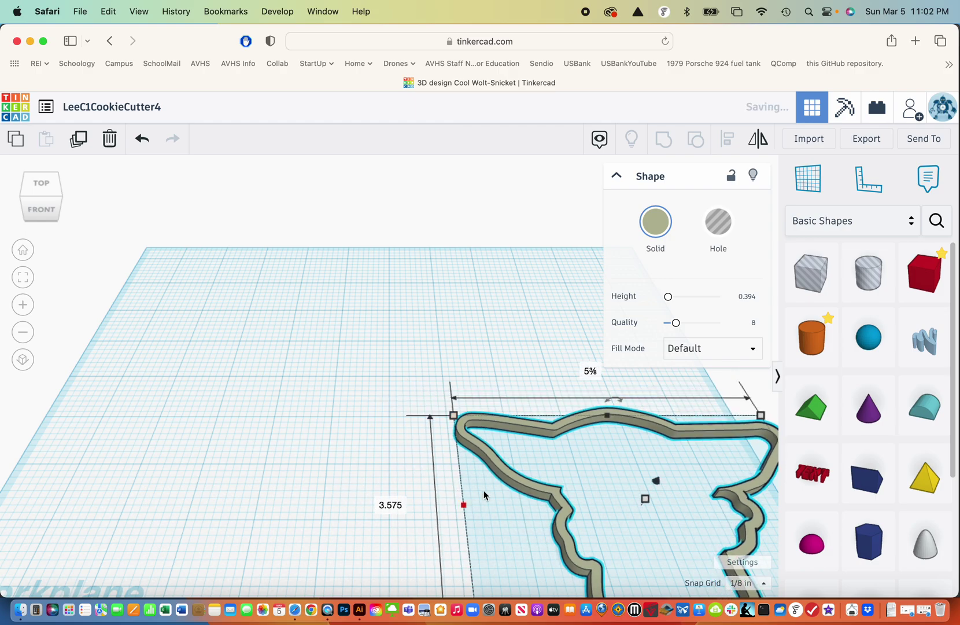
{"action": "left_click_drag", "start_coordinate": [568, 425], "coordinate": [343, 285]}
{"action": "mouse_move", "coordinate": [259, 288]}
{"action": "left_click_drag", "start_coordinate": [258, 287], "coordinate": [315, 314]}
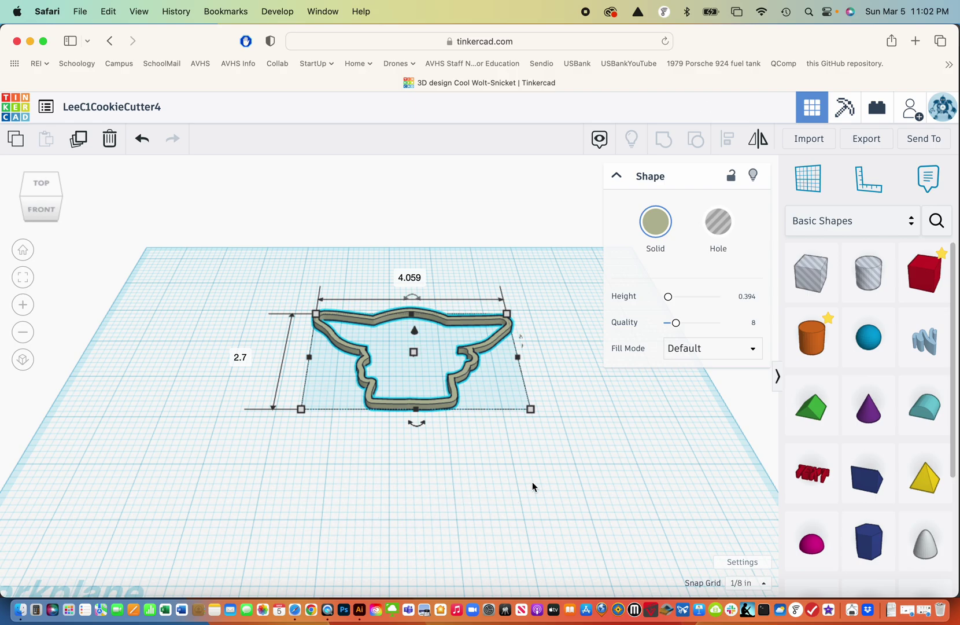
Raise the cutter's wall height to 0.394 in and switch to the top view.
{"action": "left_click", "coordinate": [415, 354]}
{"action": "left_click_drag", "start_coordinate": [415, 354], "coordinate": [420, 345]}
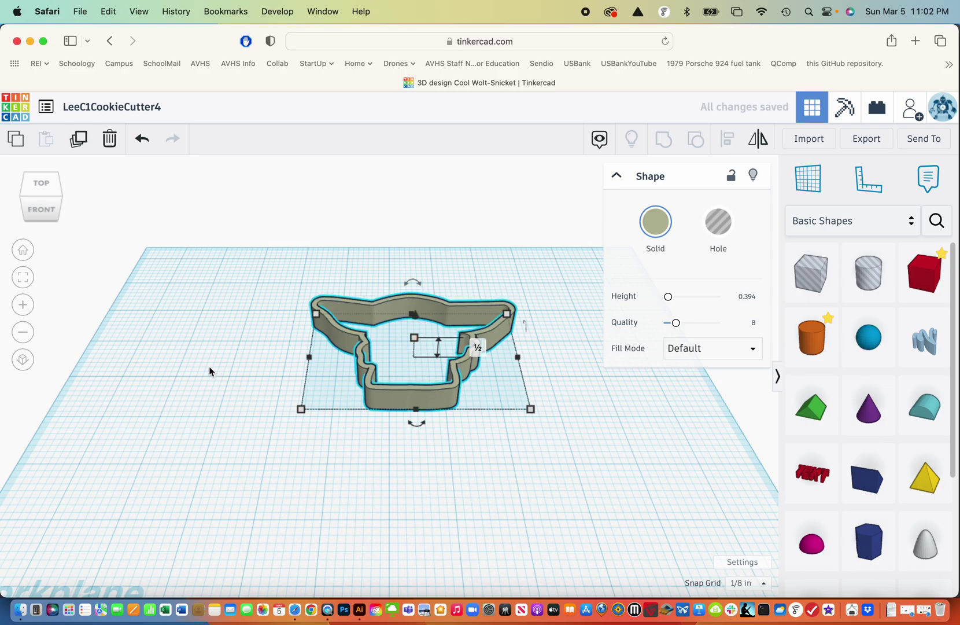
{"action": "left_click", "coordinate": [36, 180]}
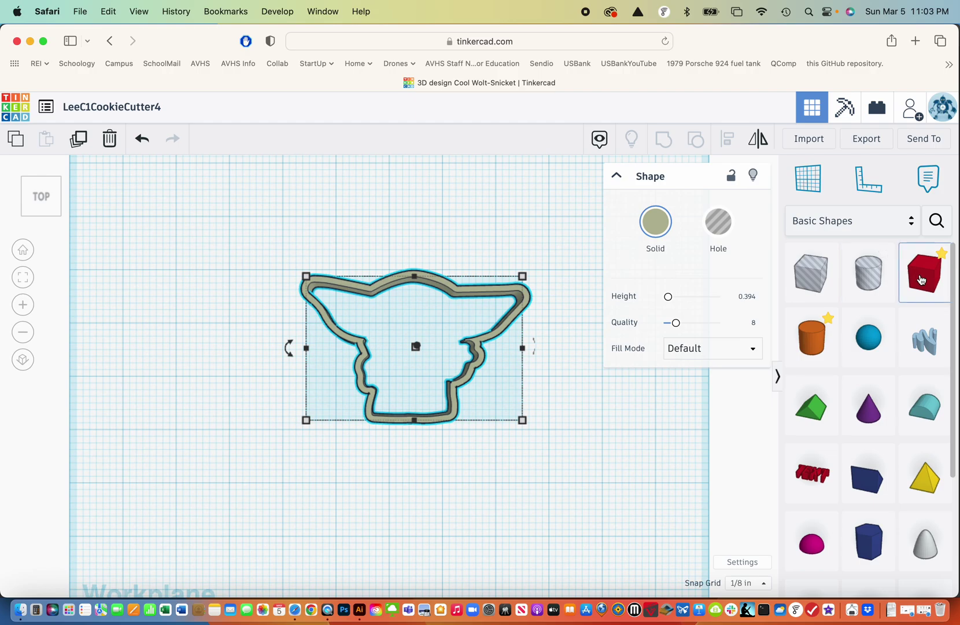
Add a box across the cutter's middle, sized about 3⅜ in wide and ½ in deep.
{"action": "left_click_drag", "start_coordinate": [925, 272], "coordinate": [350, 356]}
{"action": "left_click_drag", "start_coordinate": [411, 383], "coordinate": [505, 393]}
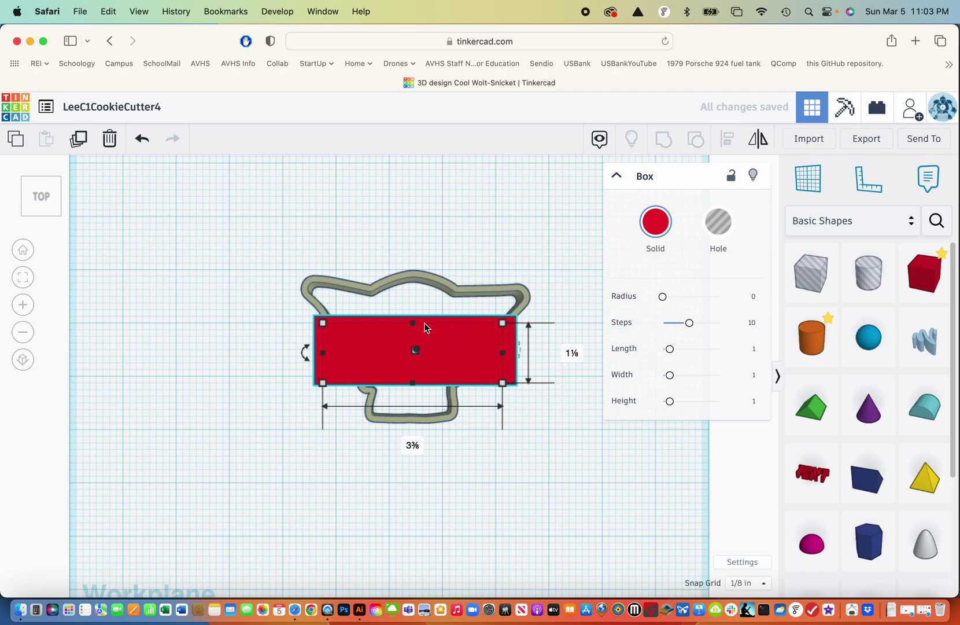
{"action": "left_click_drag", "start_coordinate": [412, 323], "coordinate": [409, 350]}
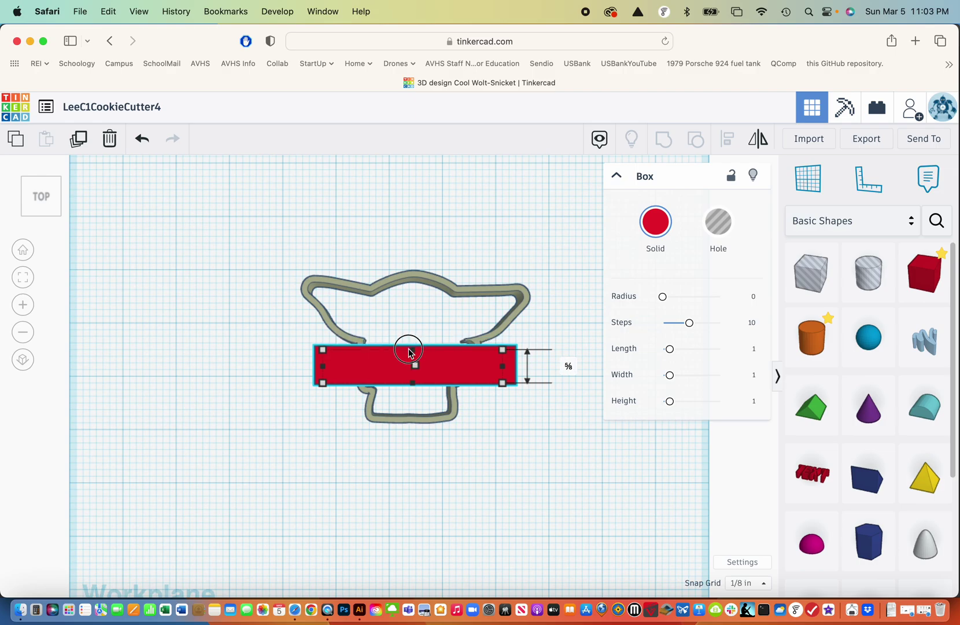
{"action": "left_click_drag", "start_coordinate": [408, 354], "coordinate": [443, 347]}
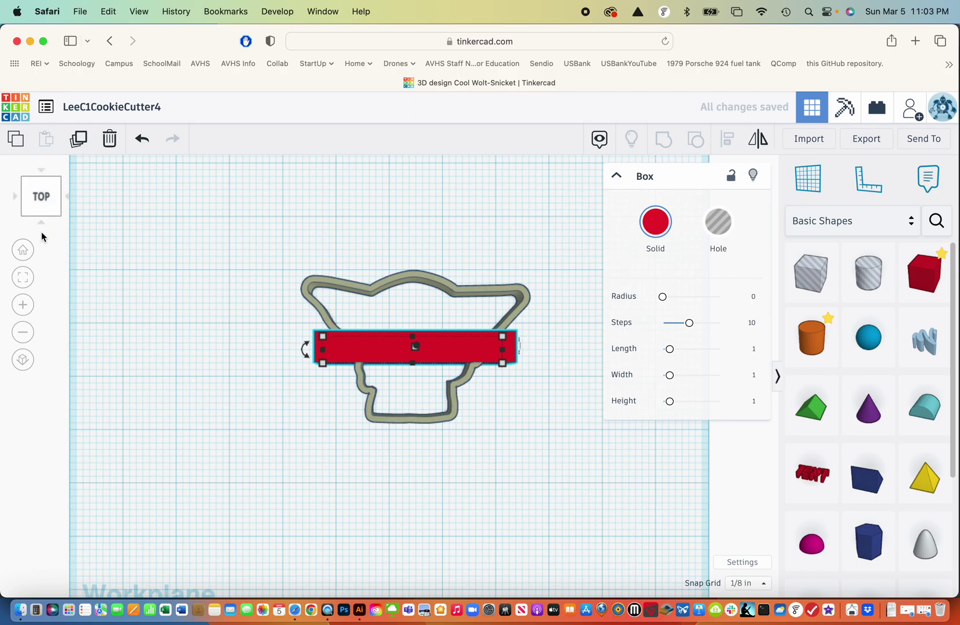
Inspect the box and cutter from the front and default angled views.
{"action": "left_click", "coordinate": [41, 225]}
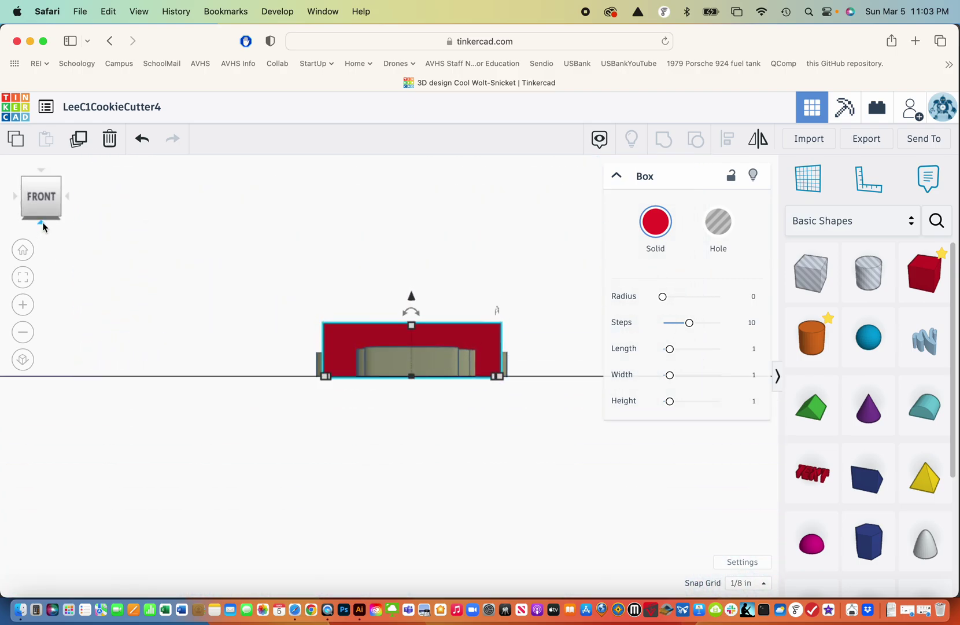
{"action": "left_click", "coordinate": [22, 250]}
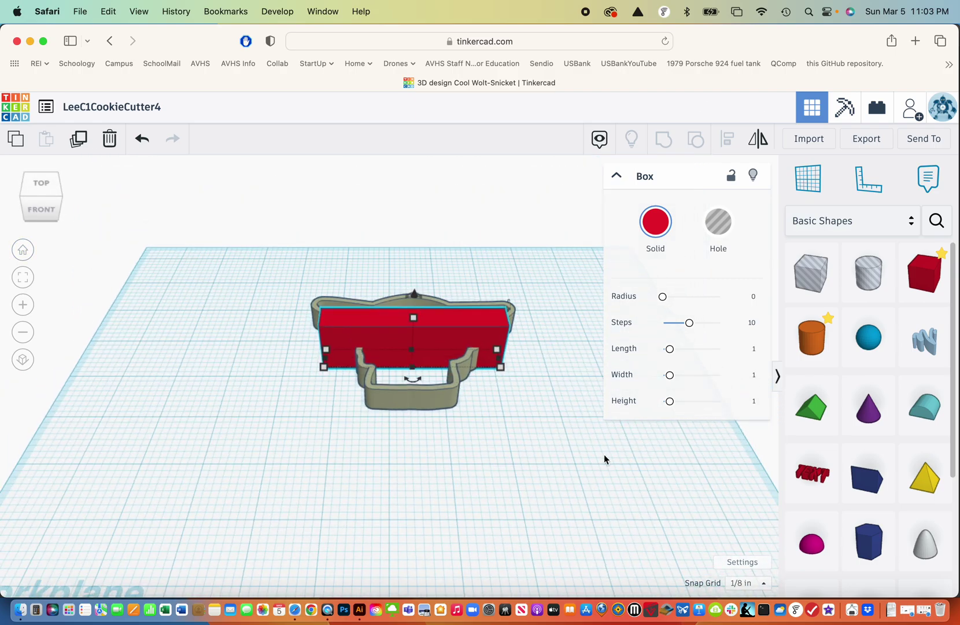
{"action": "left_click", "coordinate": [527, 471]}
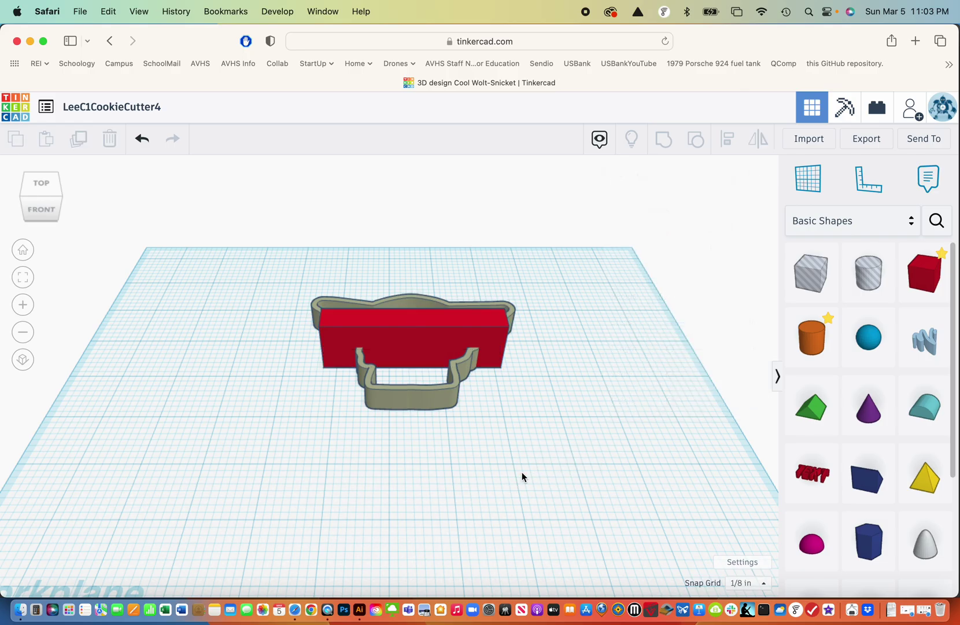
{"action": "mouse_move", "coordinate": [523, 477]}
{"action": "left_mouse_down"}
{"action": "mouse_move", "coordinate": [416, 444]}
{"action": "mouse_move", "coordinate": [343, 444]}
{"action": "mouse_move", "coordinate": [246, 415]}
{"action": "mouse_move", "coordinate": [486, 460]}
{"action": "mouse_move", "coordinate": [529, 453]}
{"action": "mouse_move", "coordinate": [519, 495]}
{"action": "mouse_move", "coordinate": [514, 457]}
{"action": "left_mouse_up"}
Lower the red box to a ¼ in thin bar, then marquee-select it with the cutter.
{"action": "left_click", "coordinate": [408, 335]}
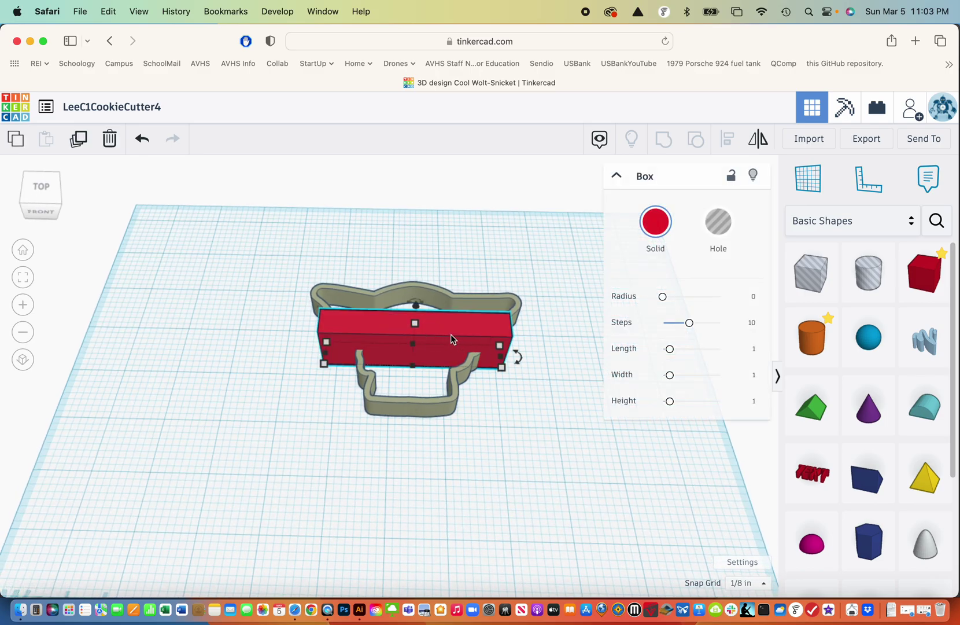
{"action": "left_click_drag", "start_coordinate": [451, 334], "coordinate": [416, 286]}
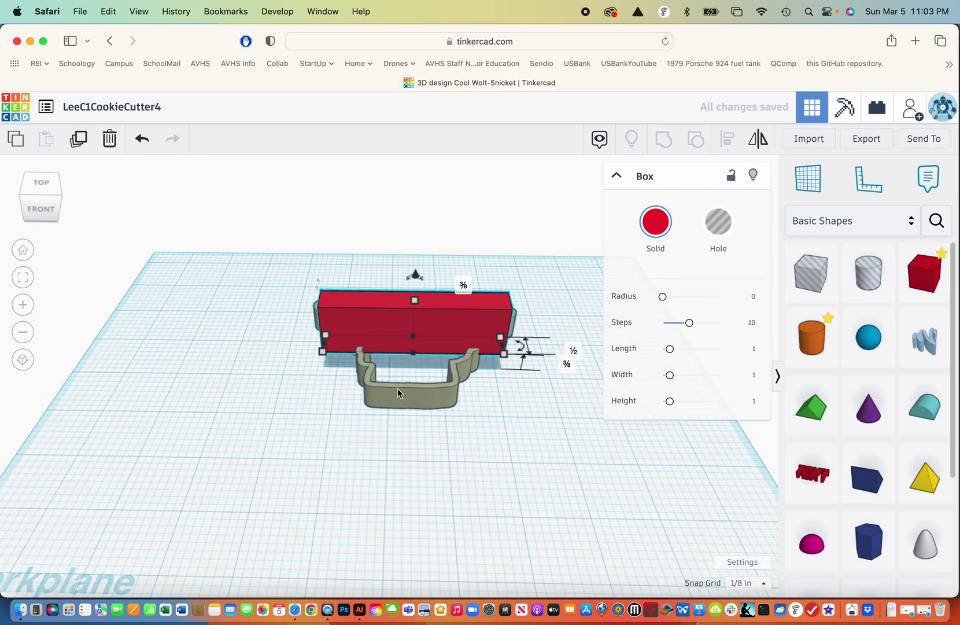
{"action": "left_click", "coordinate": [416, 302]}
{"action": "left_click_drag", "start_coordinate": [416, 302], "coordinate": [413, 341]}
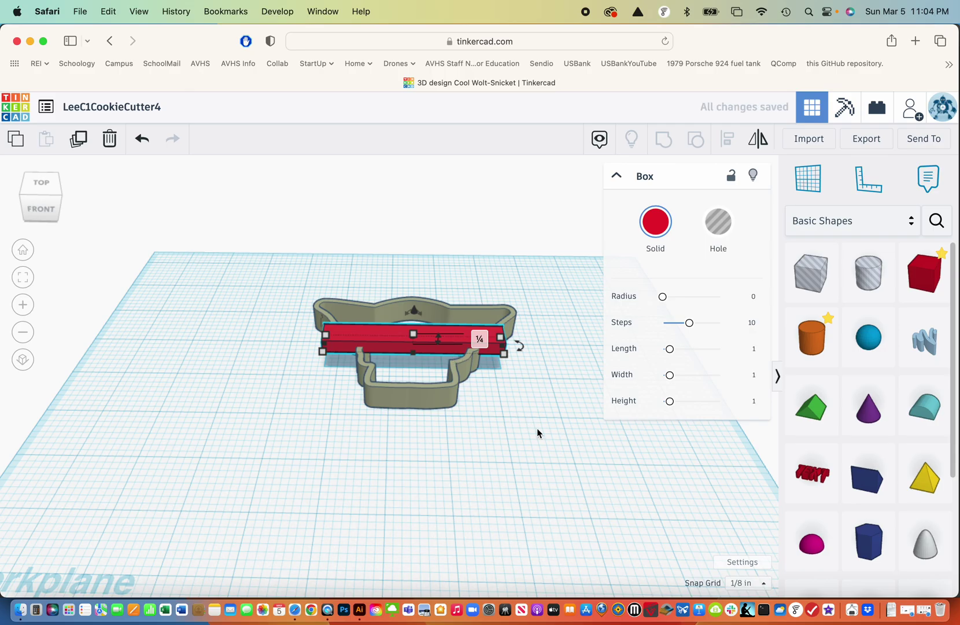
{"action": "left_click_drag", "start_coordinate": [538, 433], "coordinate": [541, 485]}
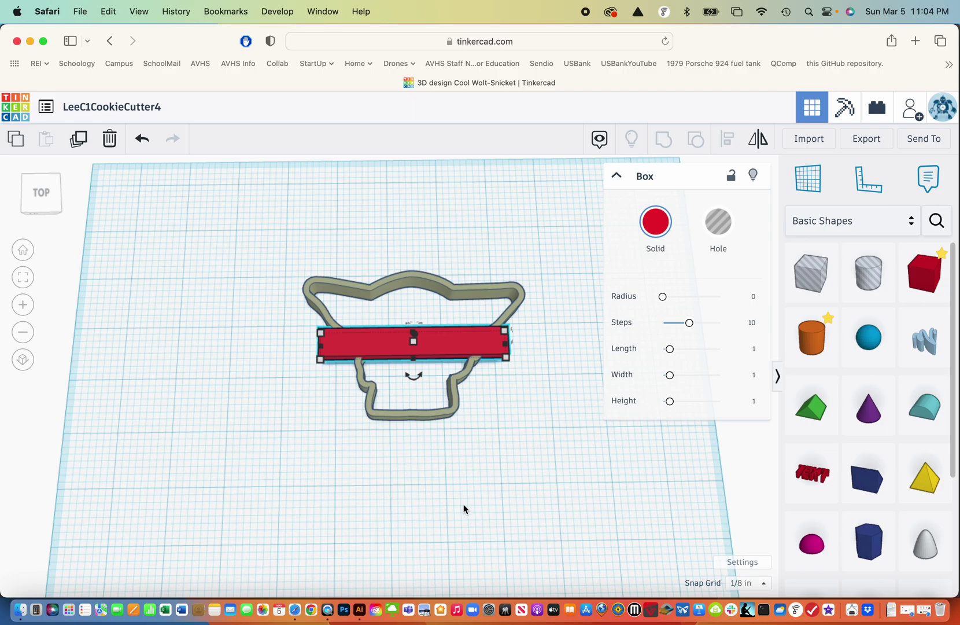
{"action": "left_click_drag", "start_coordinate": [250, 243], "coordinate": [545, 475]}
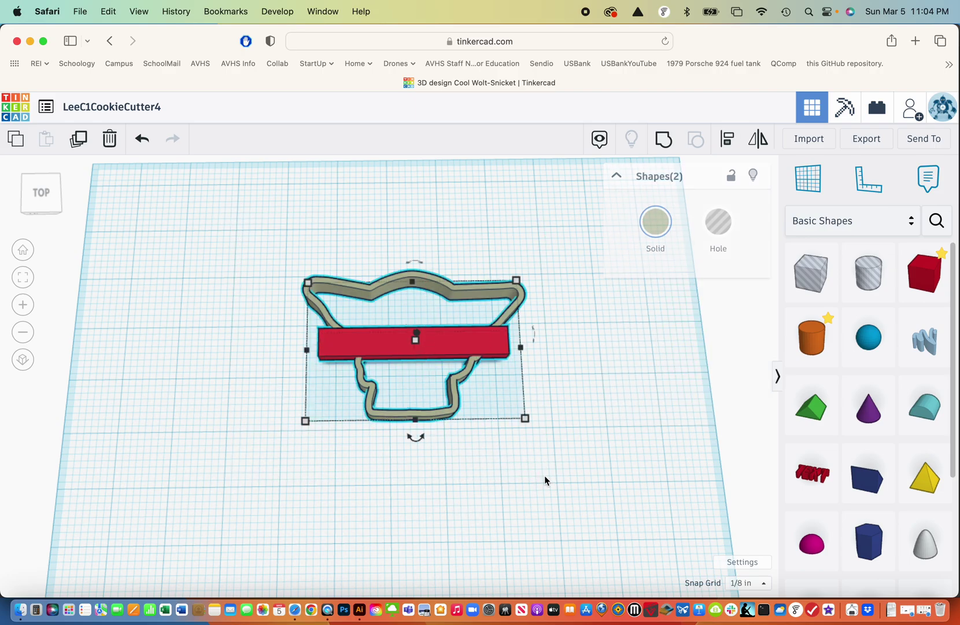
Group the crossbar and cutter into one shape and export it as .STL.
{"action": "left_click", "coordinate": [668, 141]}
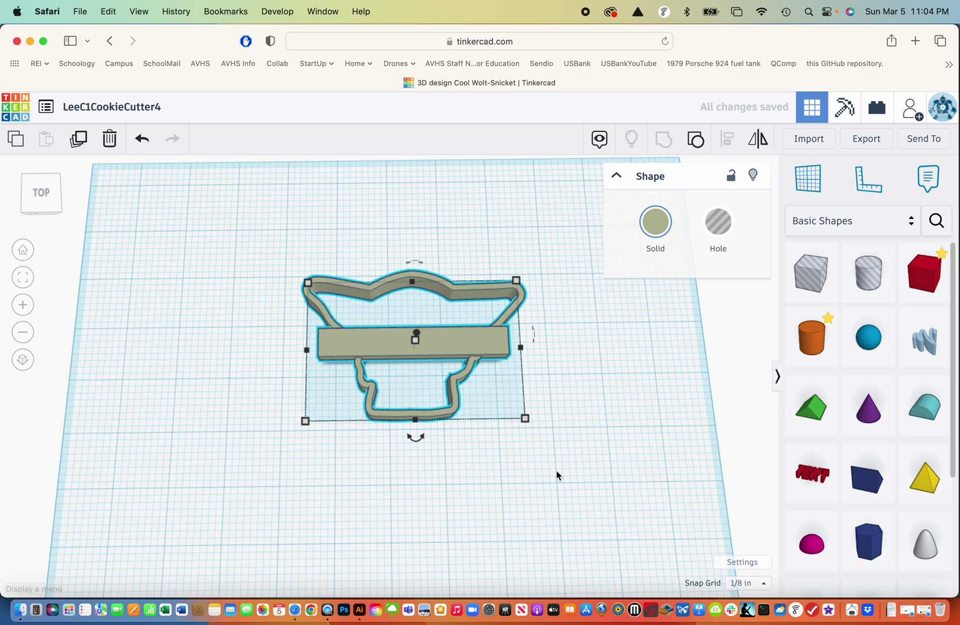
{"action": "left_click_drag", "start_coordinate": [557, 474], "coordinate": [545, 408]}
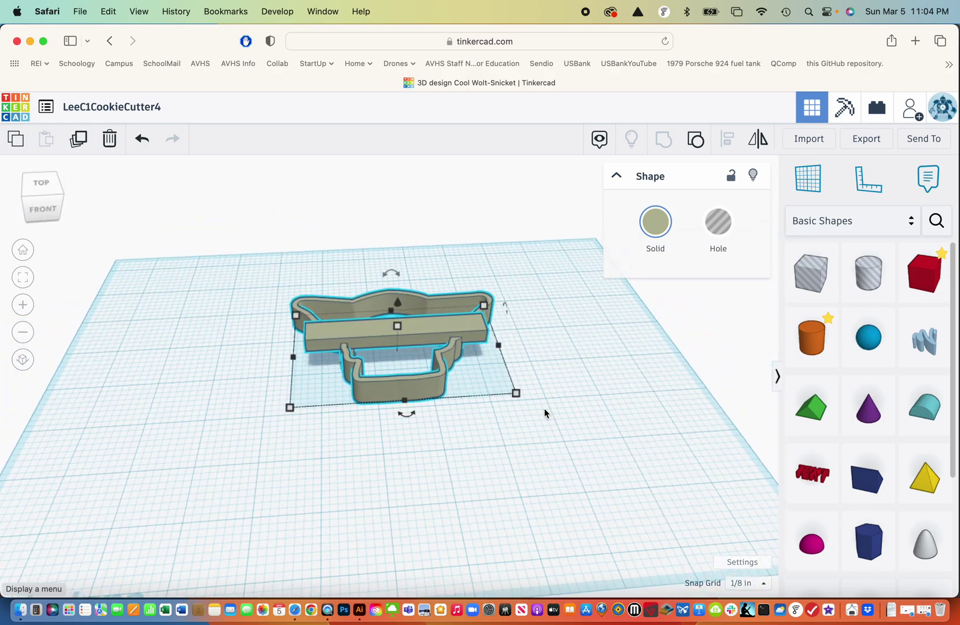
{"action": "left_click", "coordinate": [870, 142]}
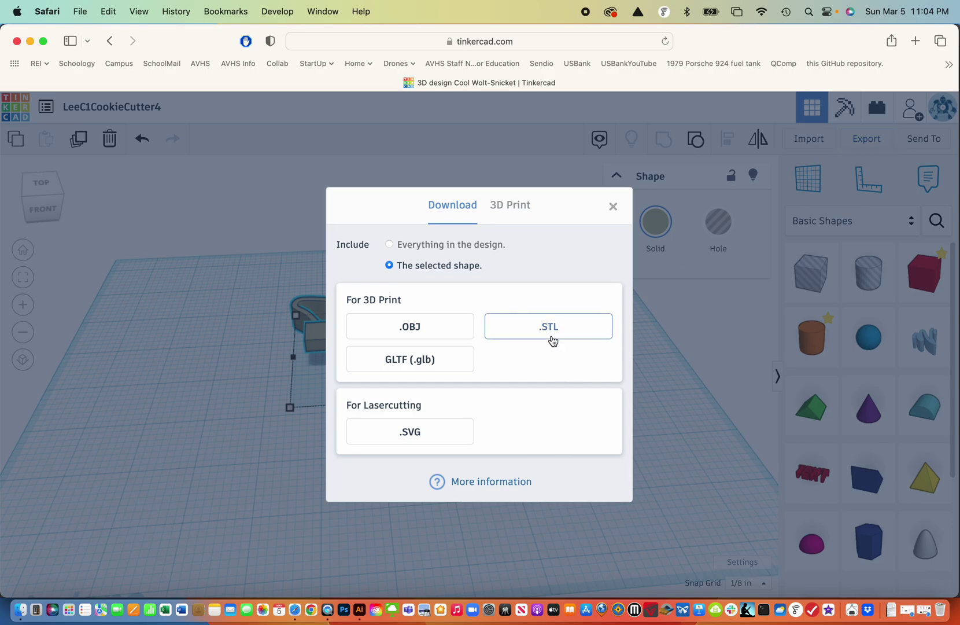
{"action": "left_click", "coordinate": [553, 328]}
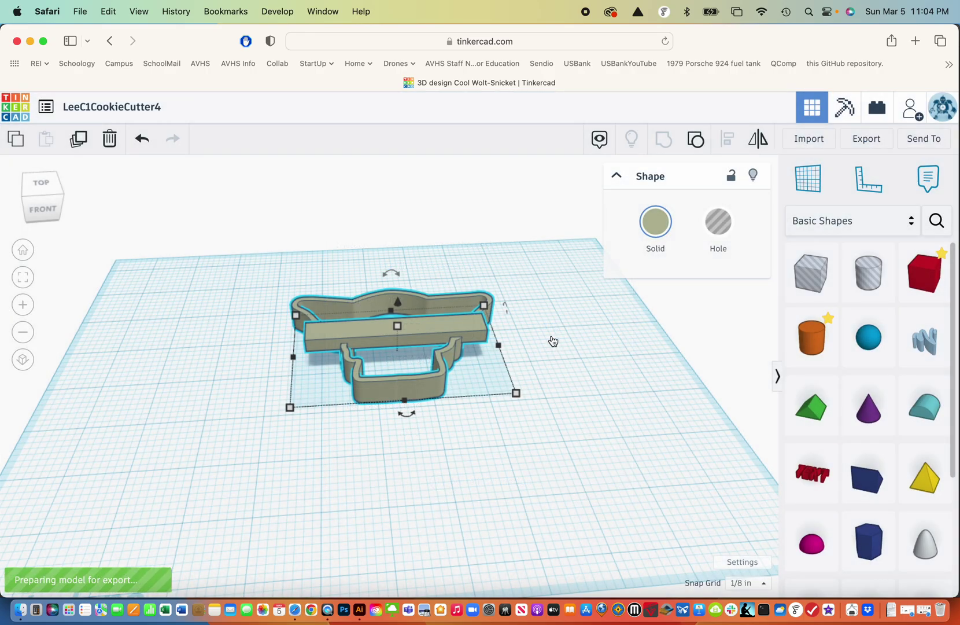